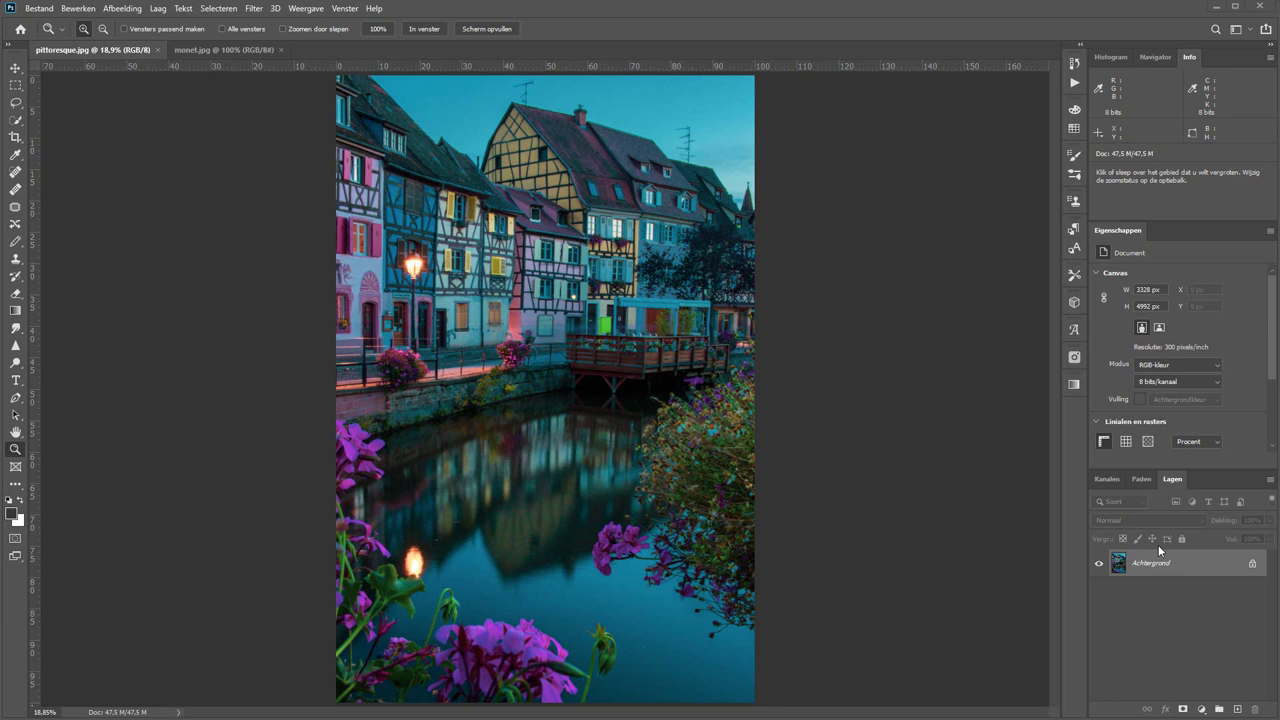
Step: Compare the Monet painting document with the canal town photo
left_click(213, 50)
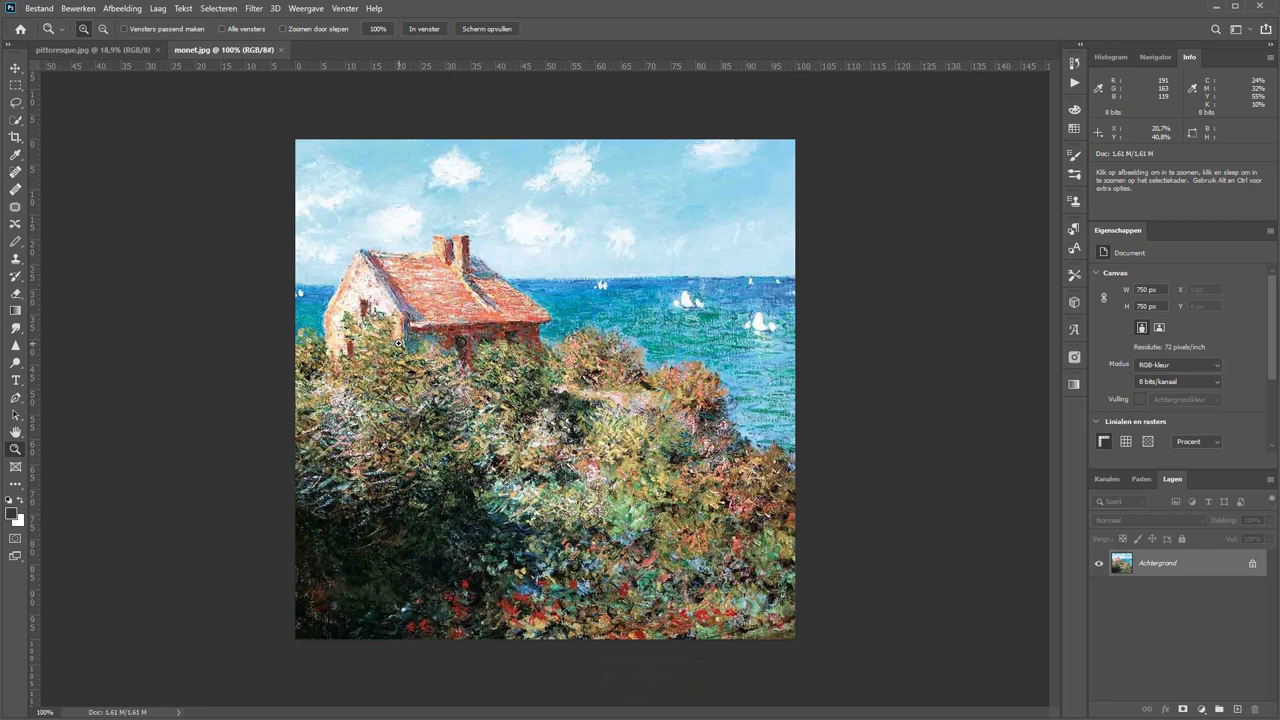
left_click(91, 52)
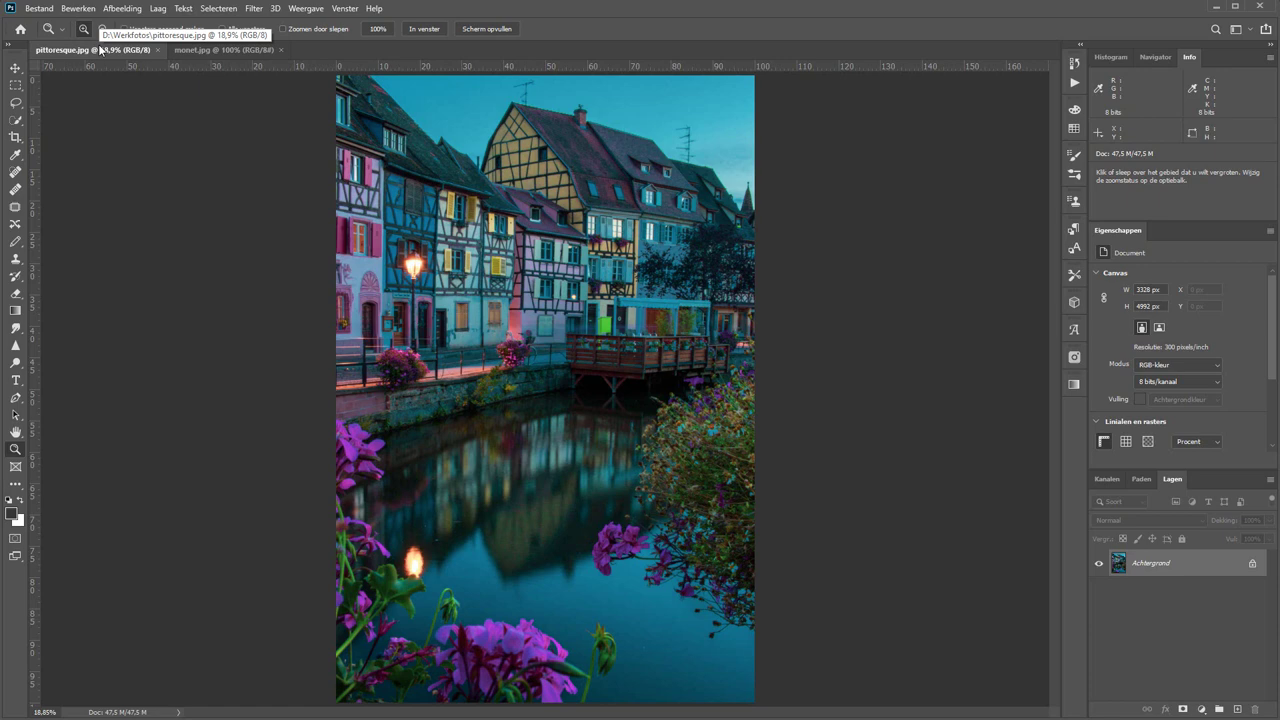
key("ctrl+Tab")
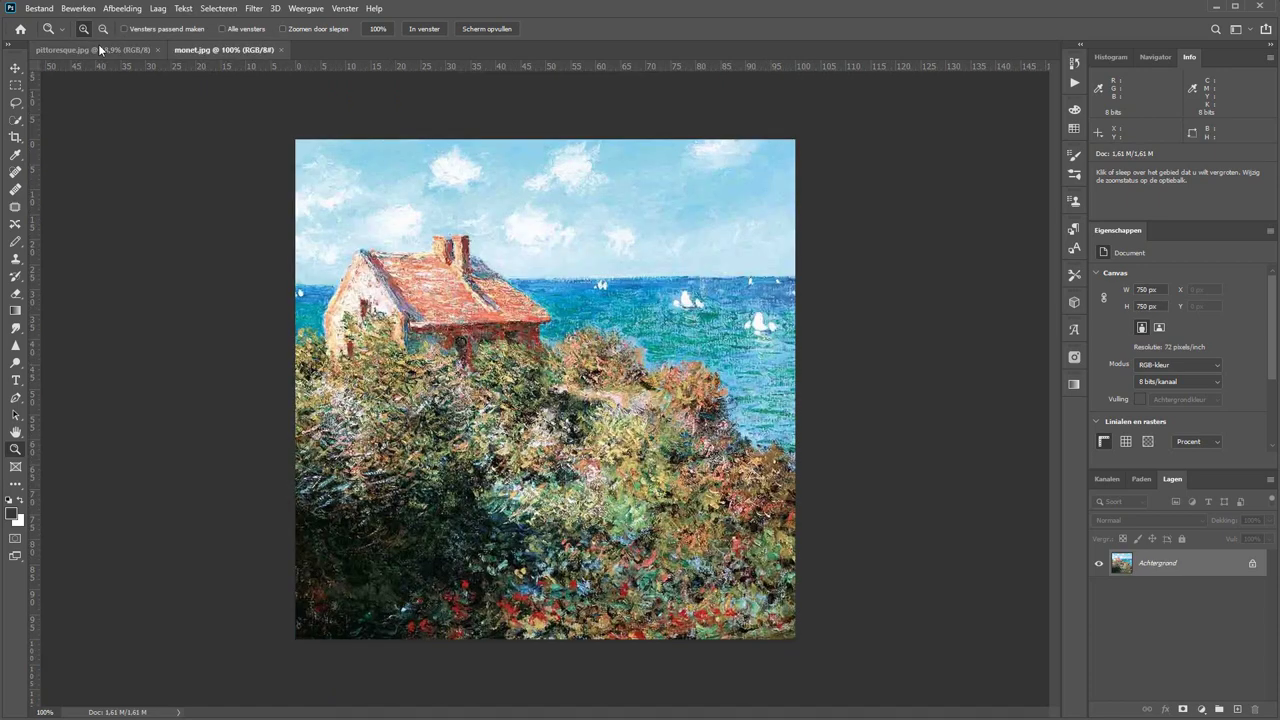
left_click(100, 49)
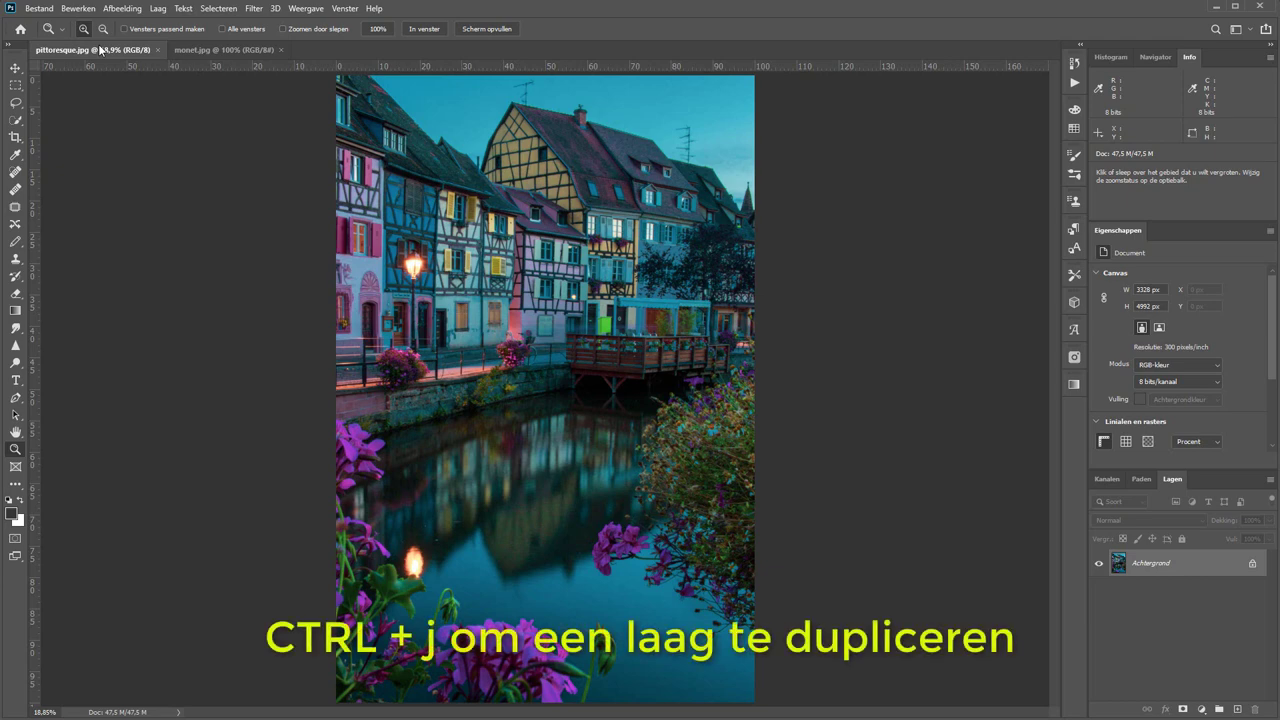
Step: Duplicate the canal layer and match its colour to monet.jpg with luminance 58, fade 7
key("ctrl+j")
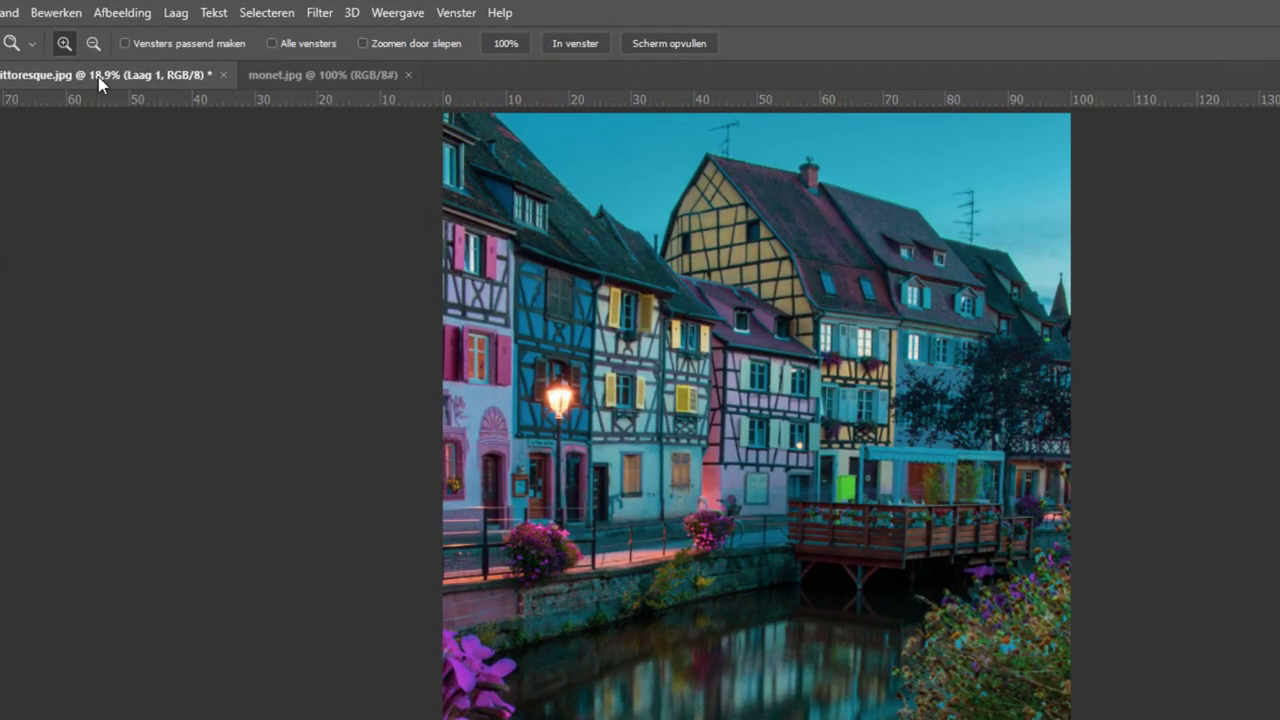
left_click(128, 14)
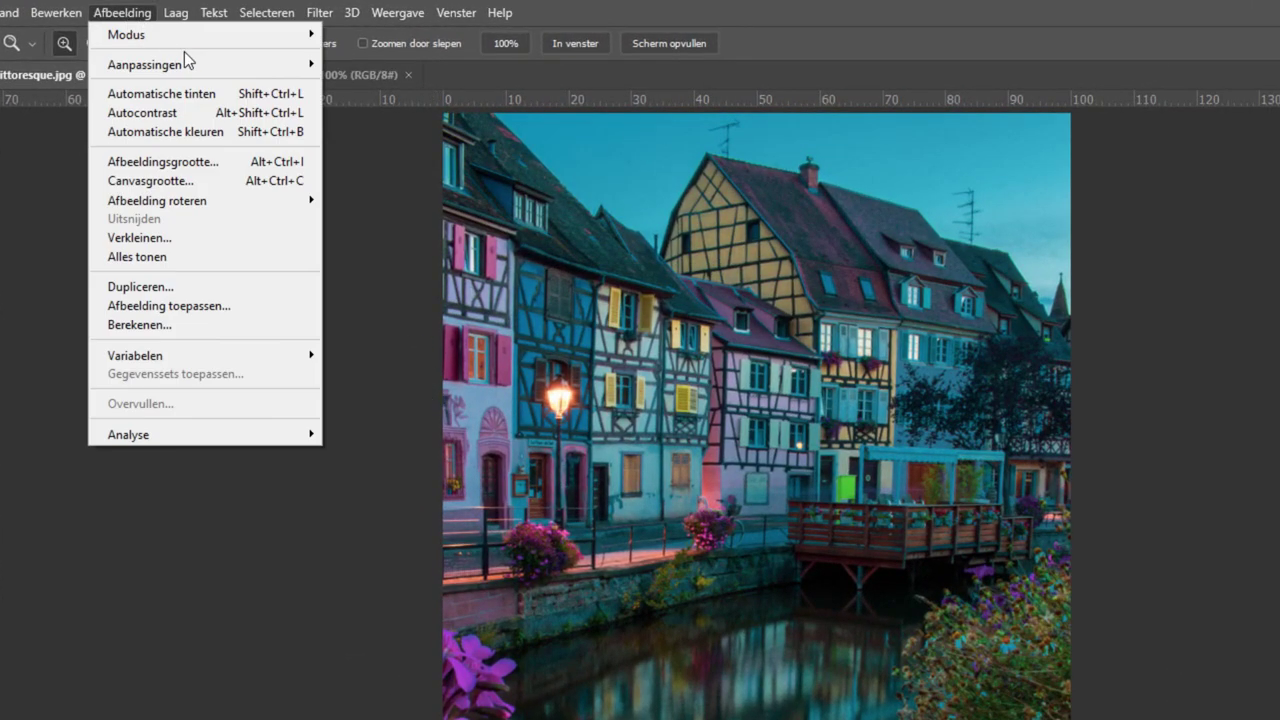
mouse_move(200, 64)
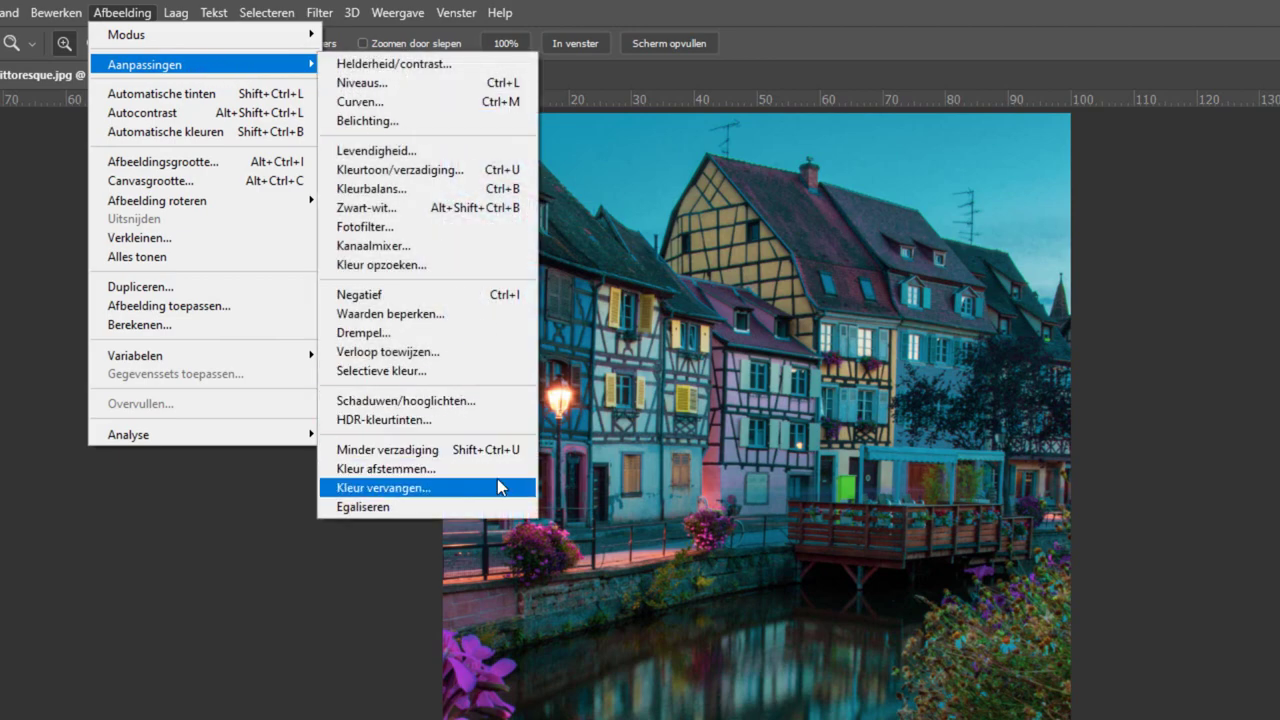
left_click(470, 470)
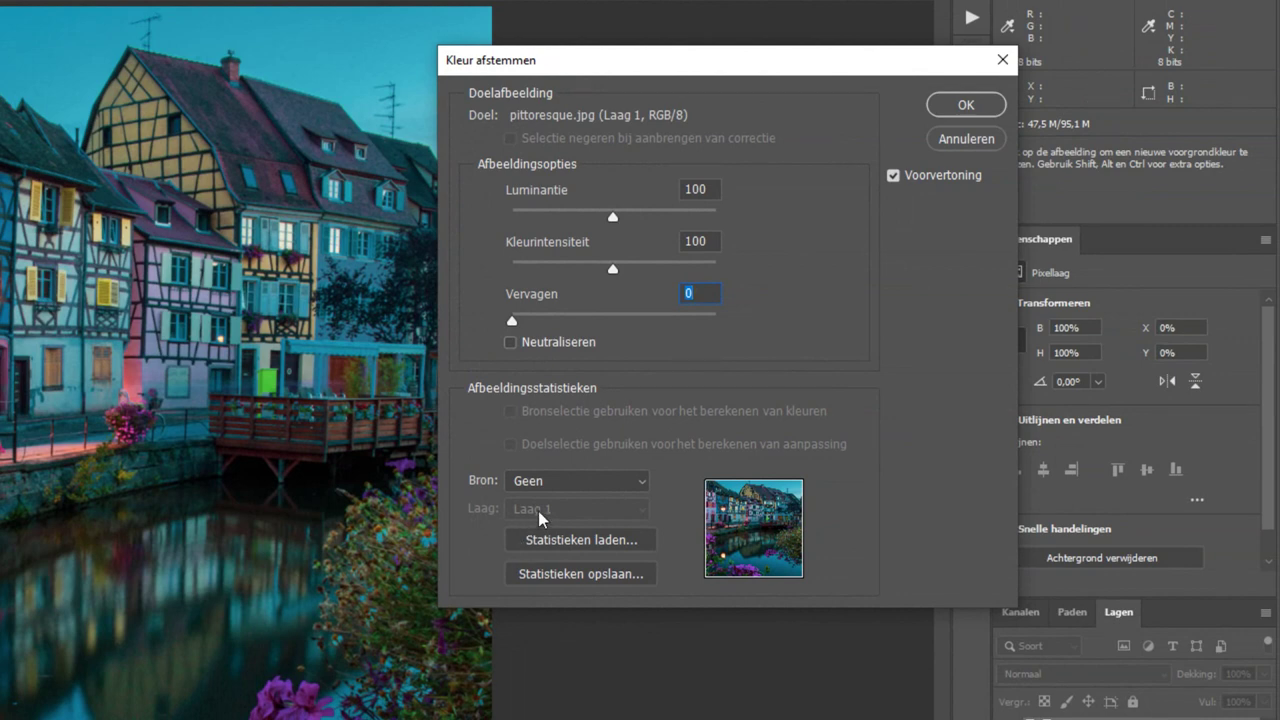
left_click(600, 484)
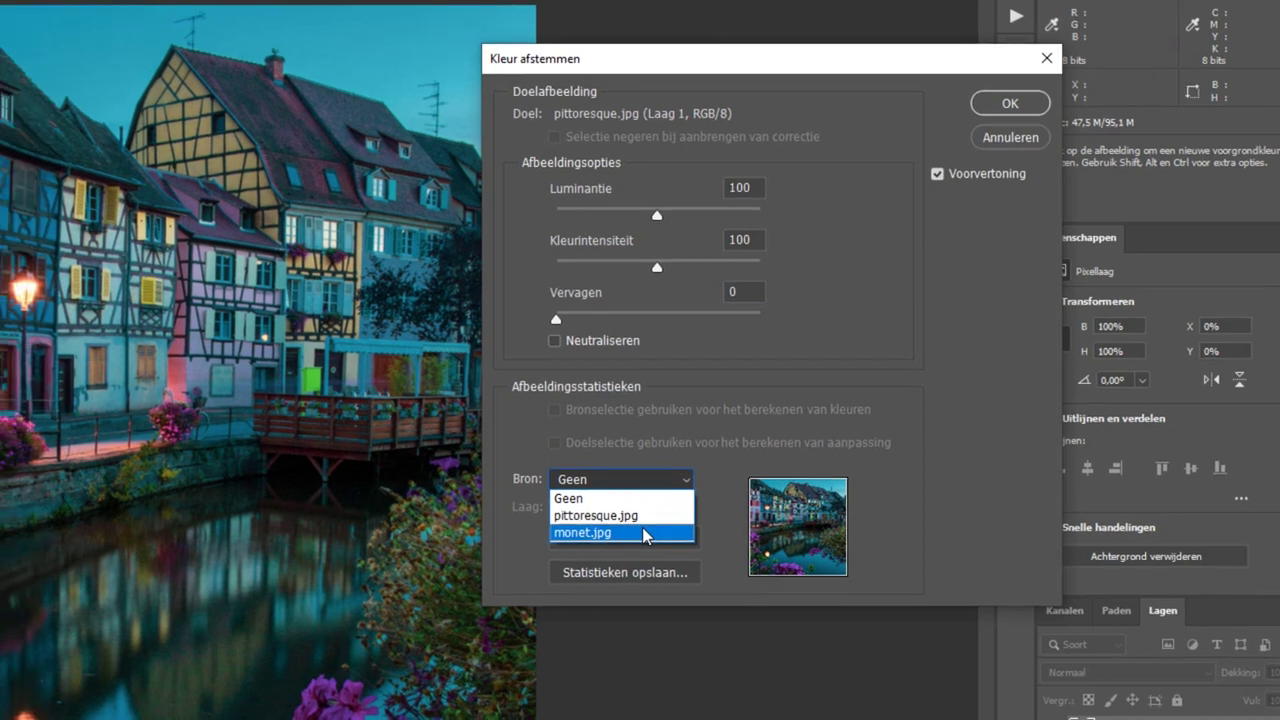
left_click(602, 535)
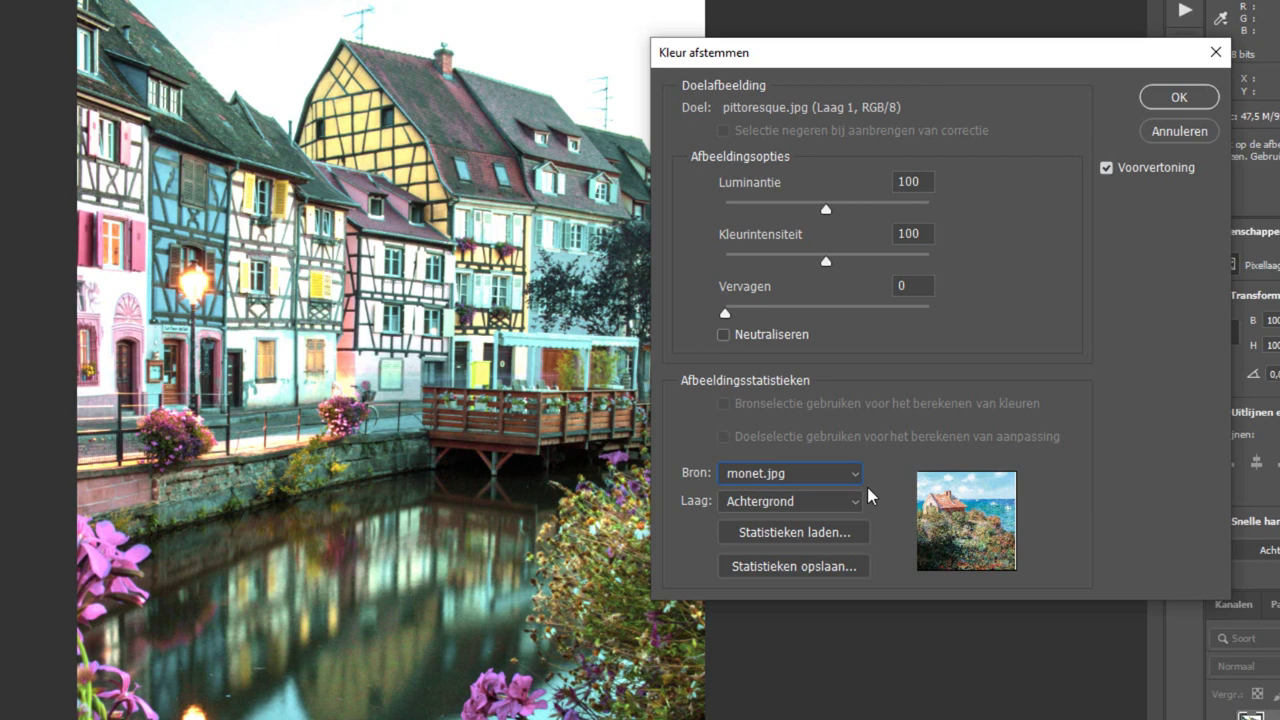
left_click_drag(826, 212, 783, 214)
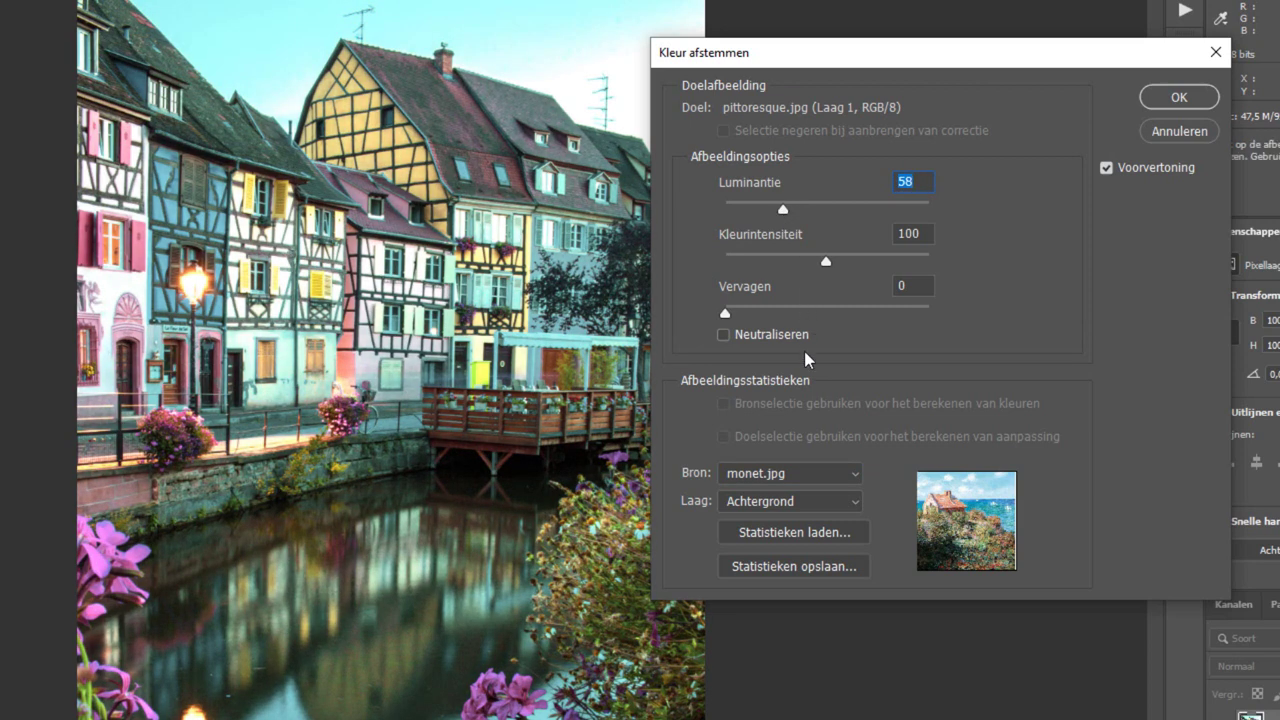
mouse_move(726, 316)
left_mouse_down()
mouse_move(768, 320)
mouse_move(740, 317)
left_mouse_up()
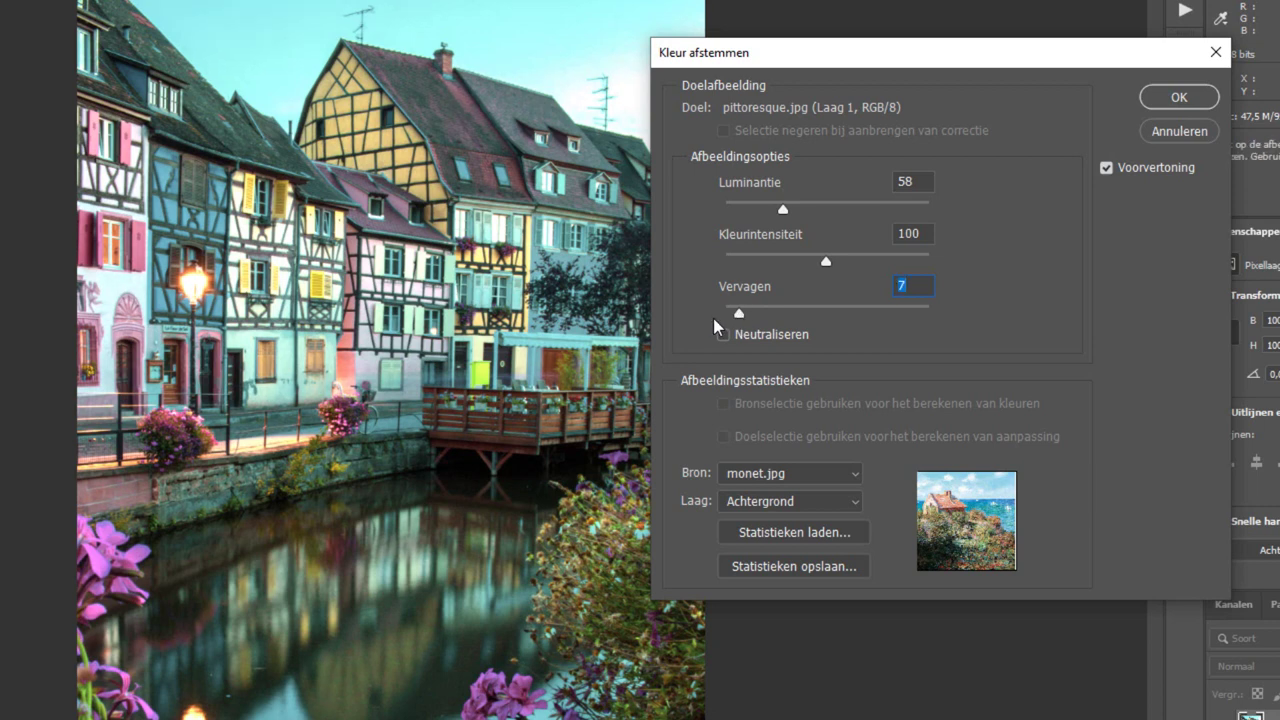
left_click(1177, 100)
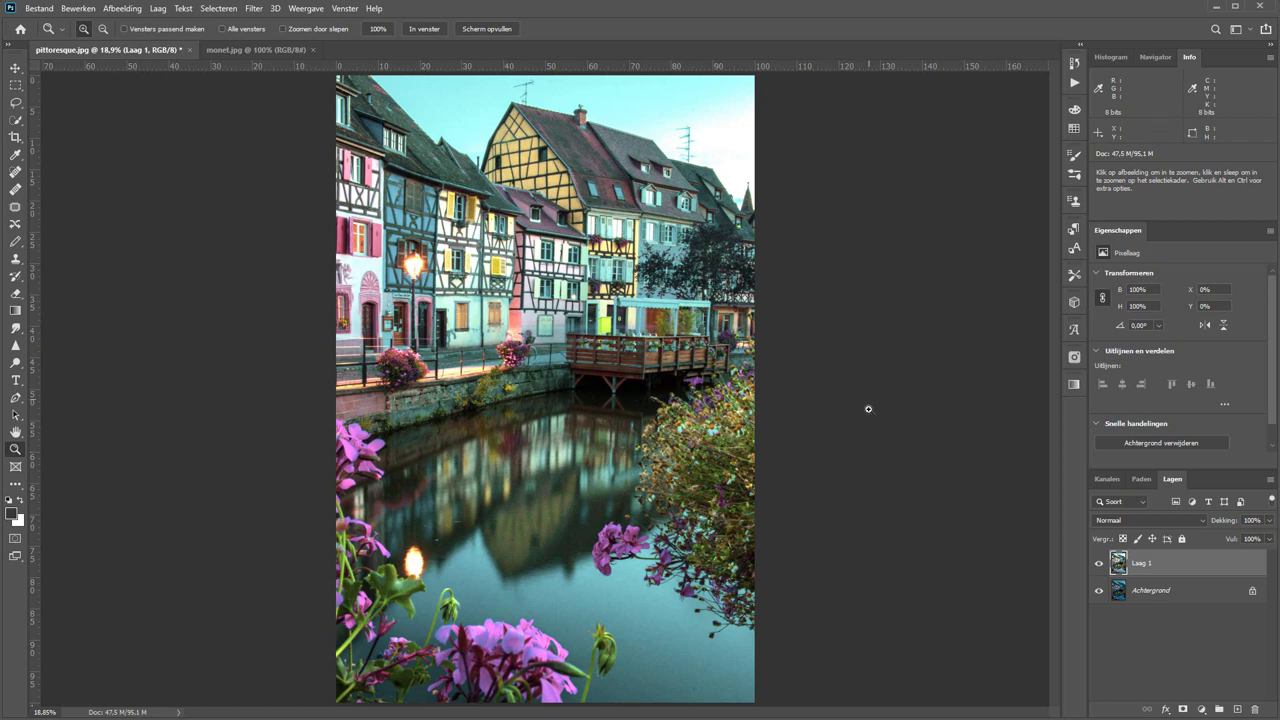
Step: Convert the colour-matched Laag 1 into a smart object and duplicate it
left_click(1101, 566)
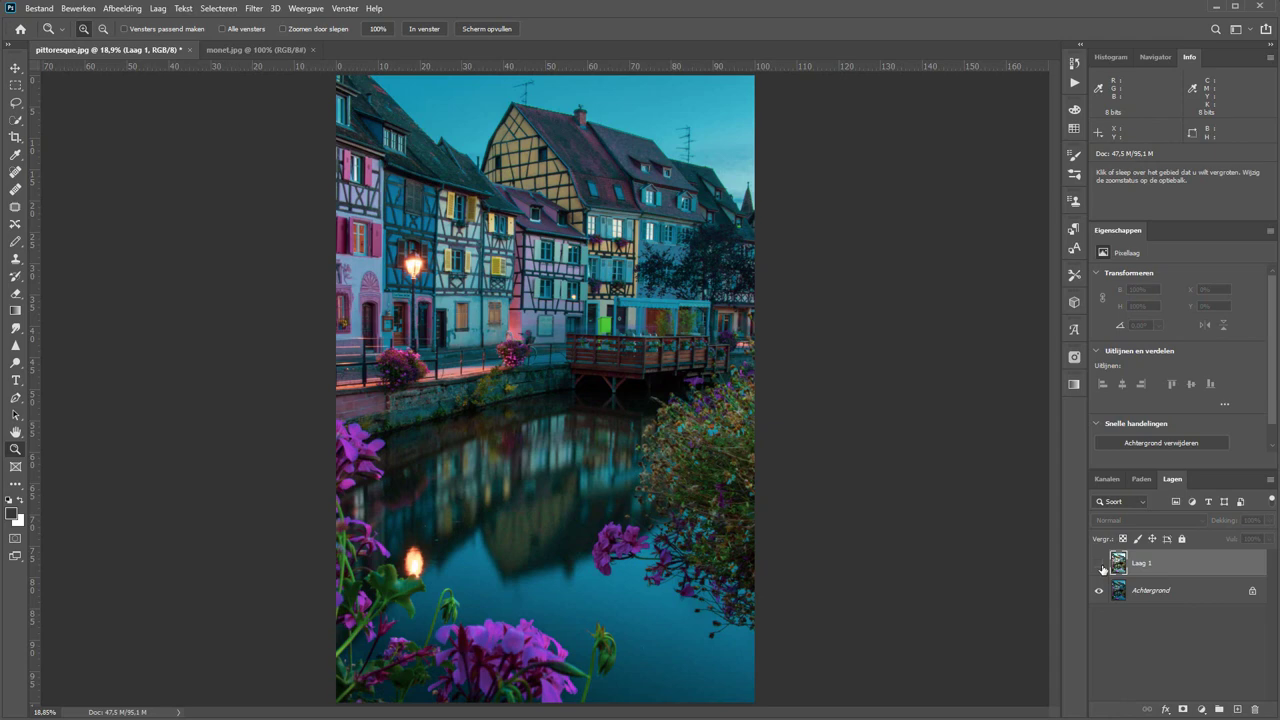
left_click(1100, 564)
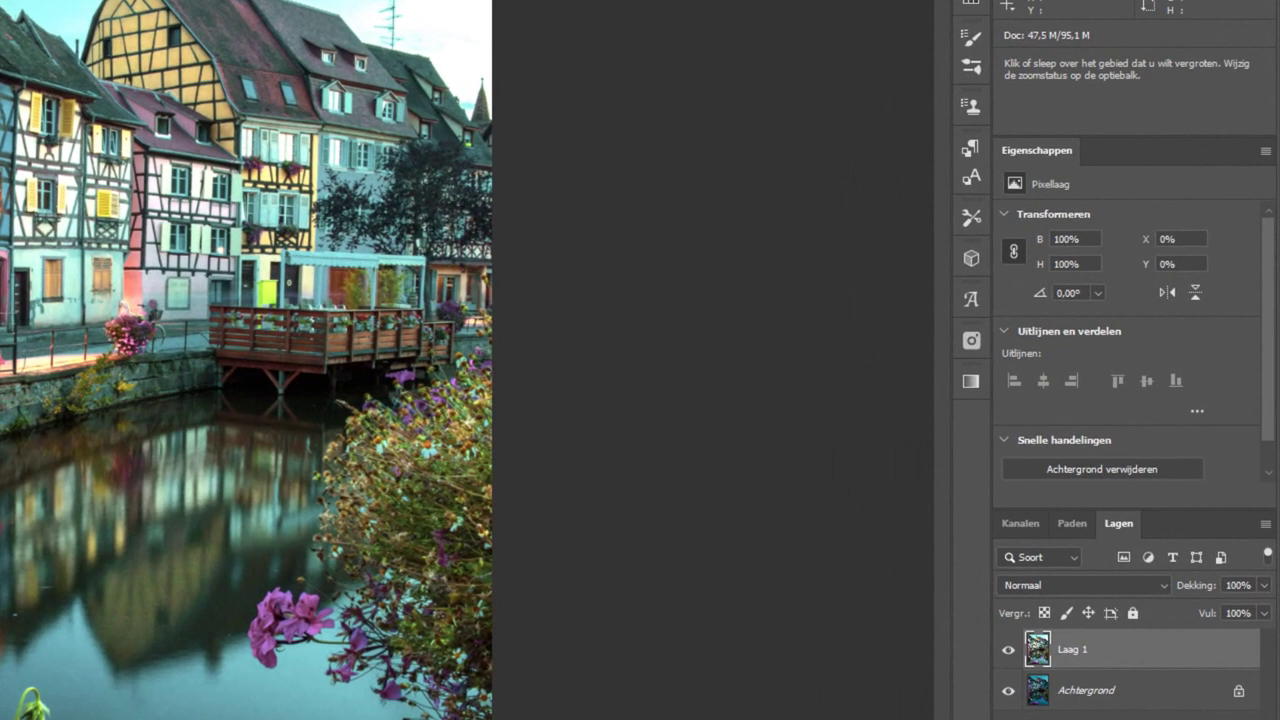
right_click(1154, 652)
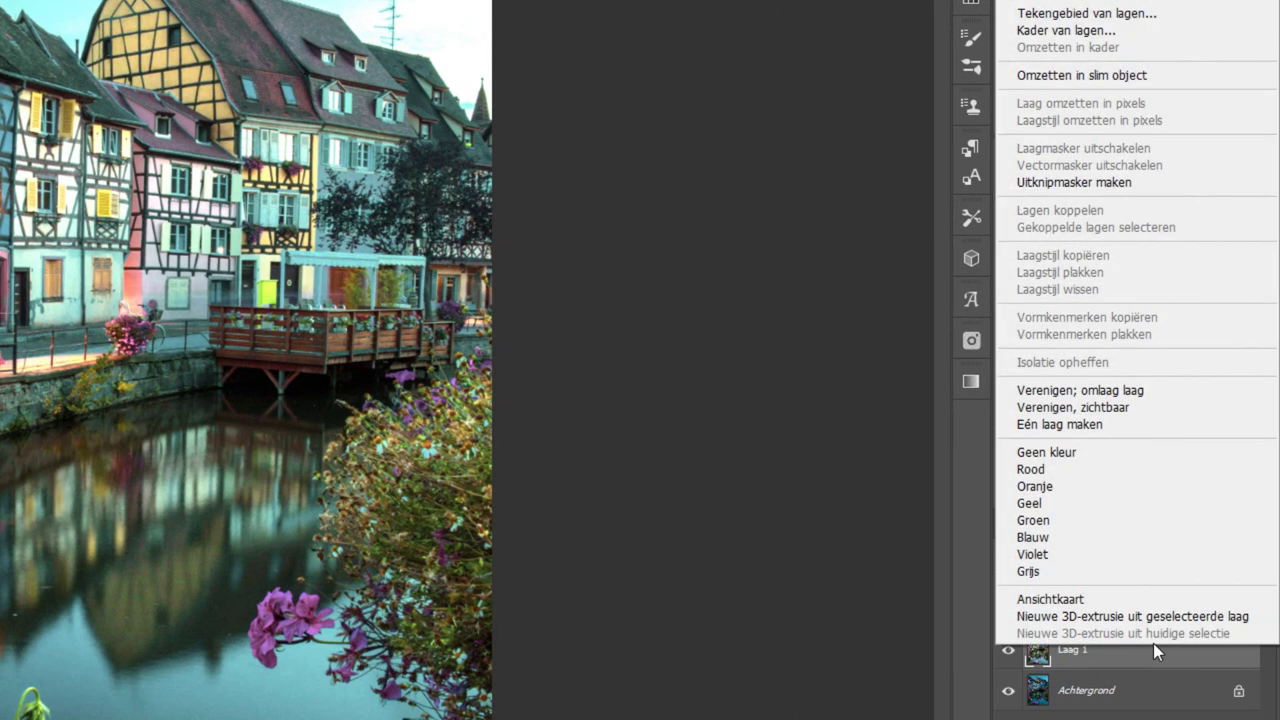
left_click(1049, 80)
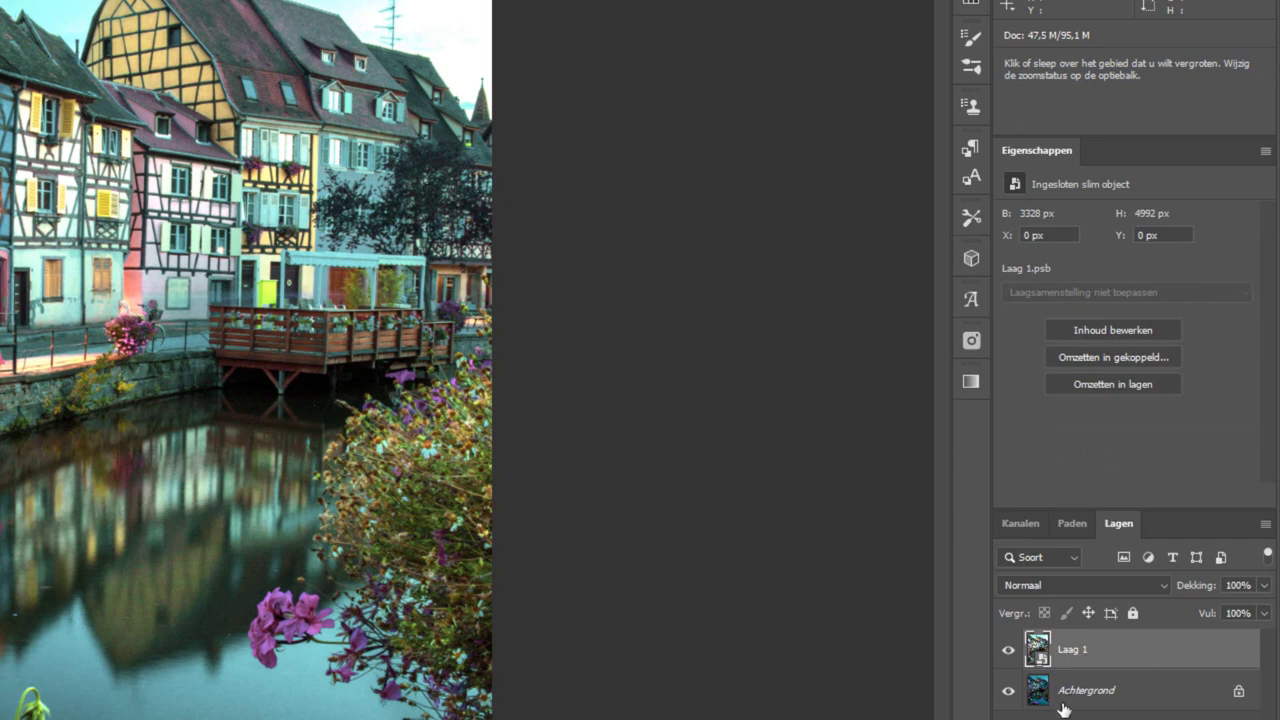
key("ctrl+j")
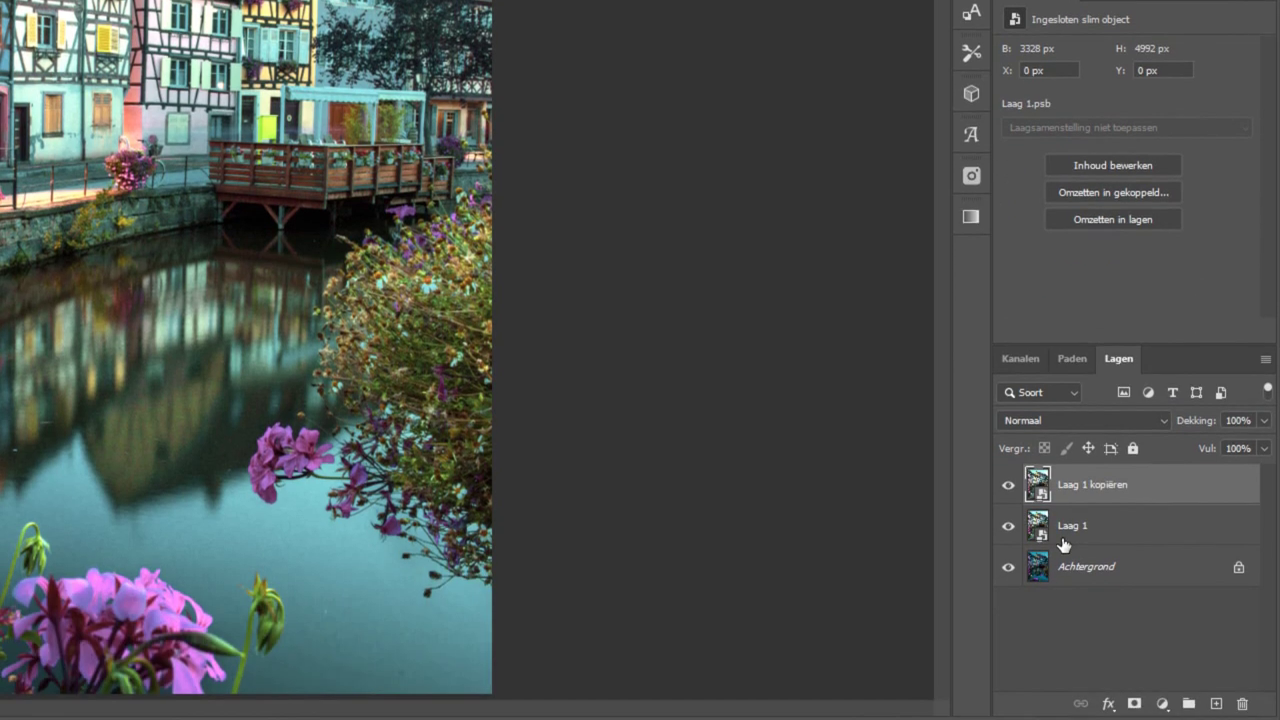
Step: Rename the copy 'puntjes' and Laag 1 'verf', then hide puntjes
double_click(1073, 485)
type("puntje")
type("s")
key("Return")
double_click(1067, 540)
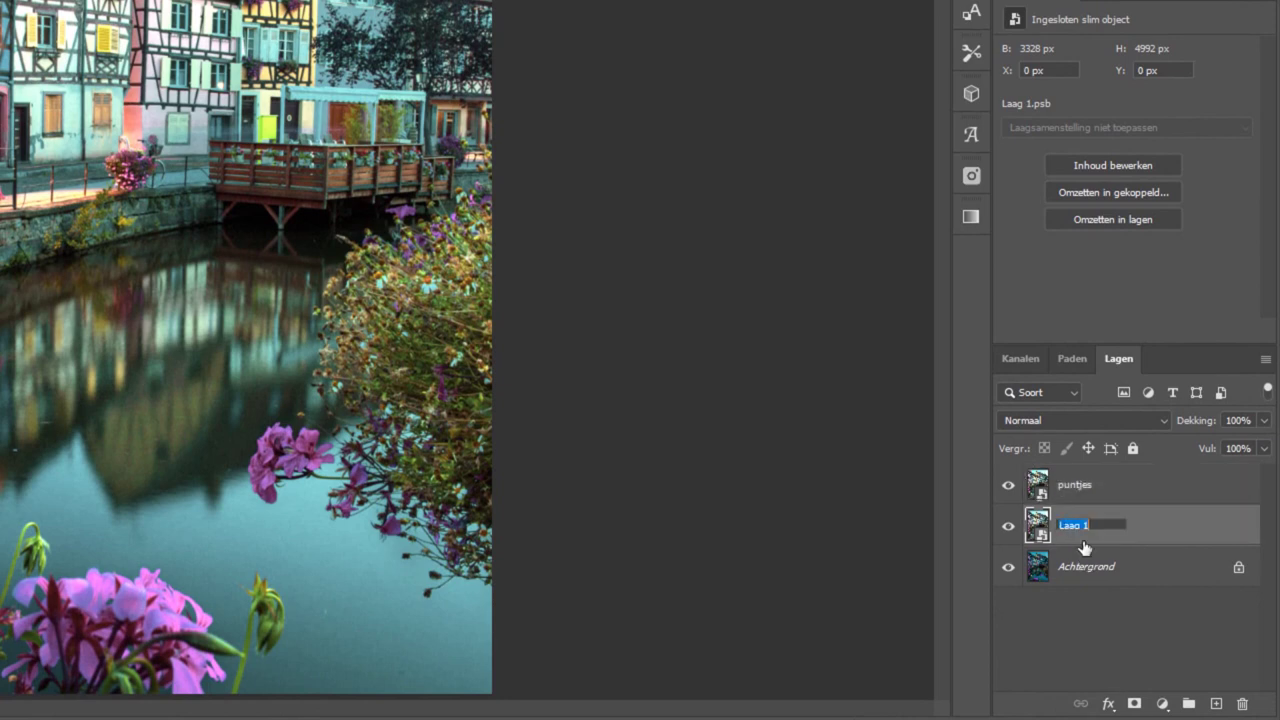
type("verf")
key("Return")
left_click(1007, 486)
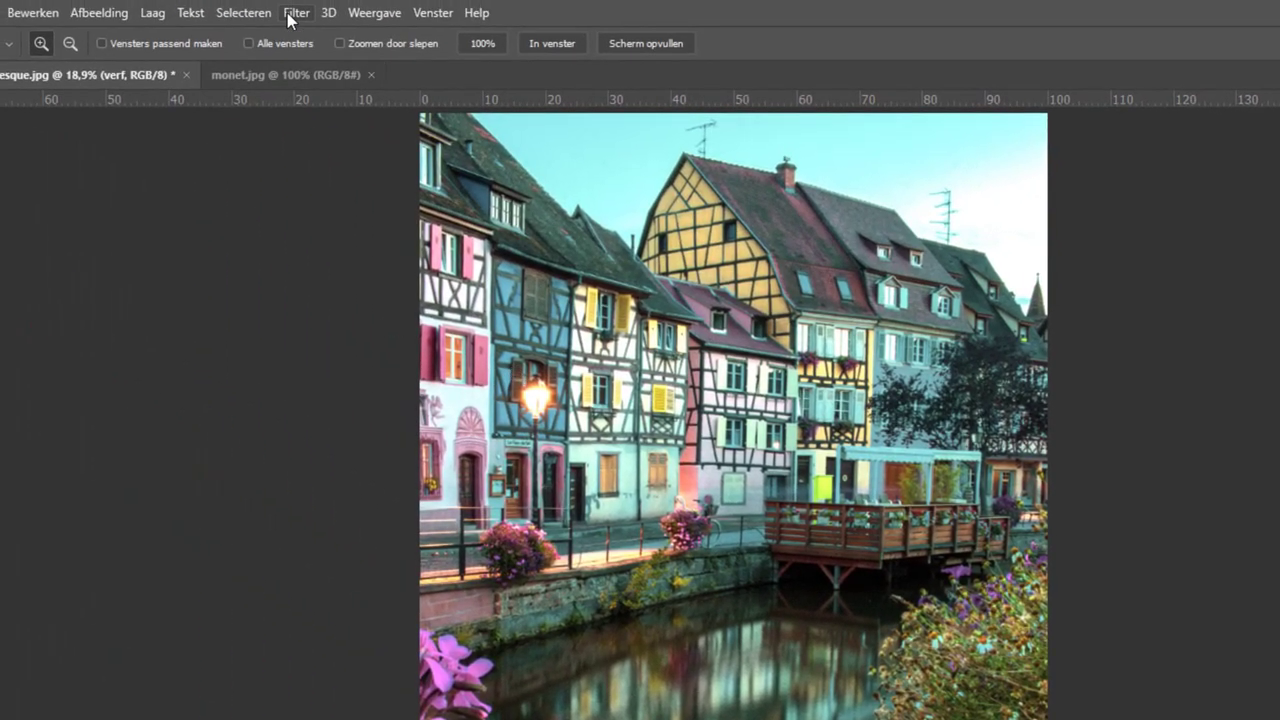
Step: Open the Filter Gallery on the verf layer and zoom into its preview
left_click(290, 14)
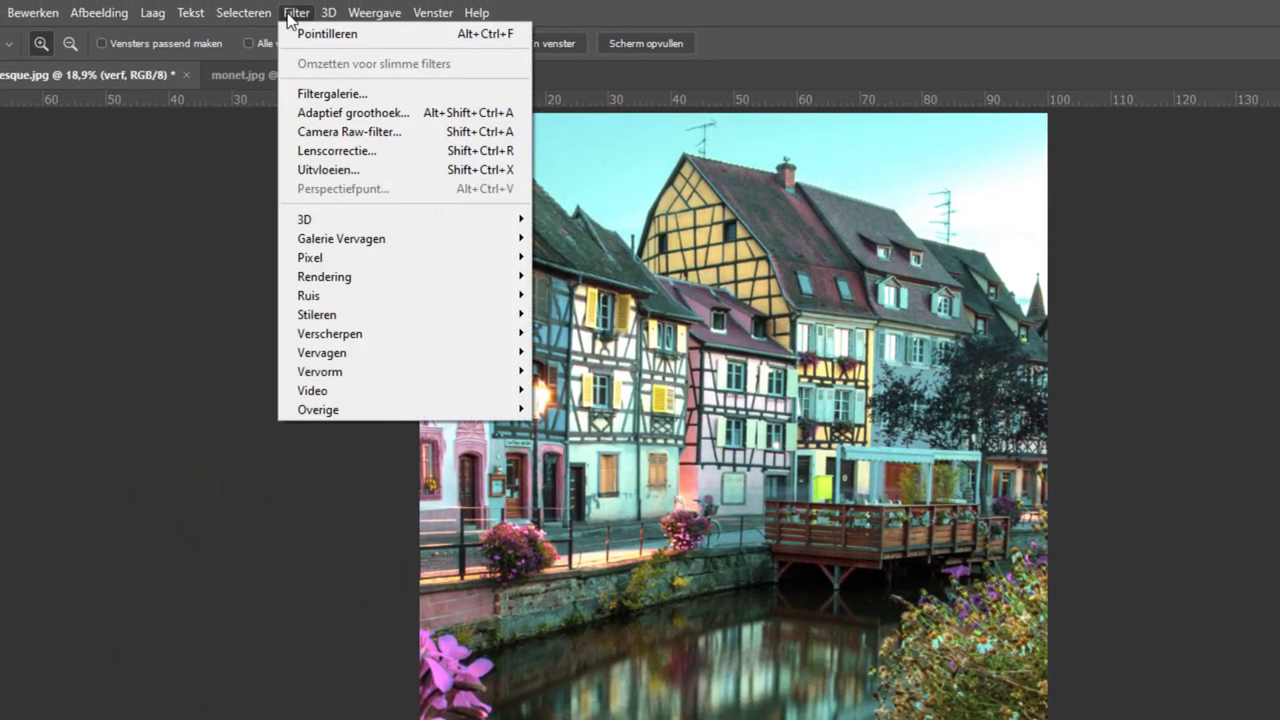
left_click(368, 97)
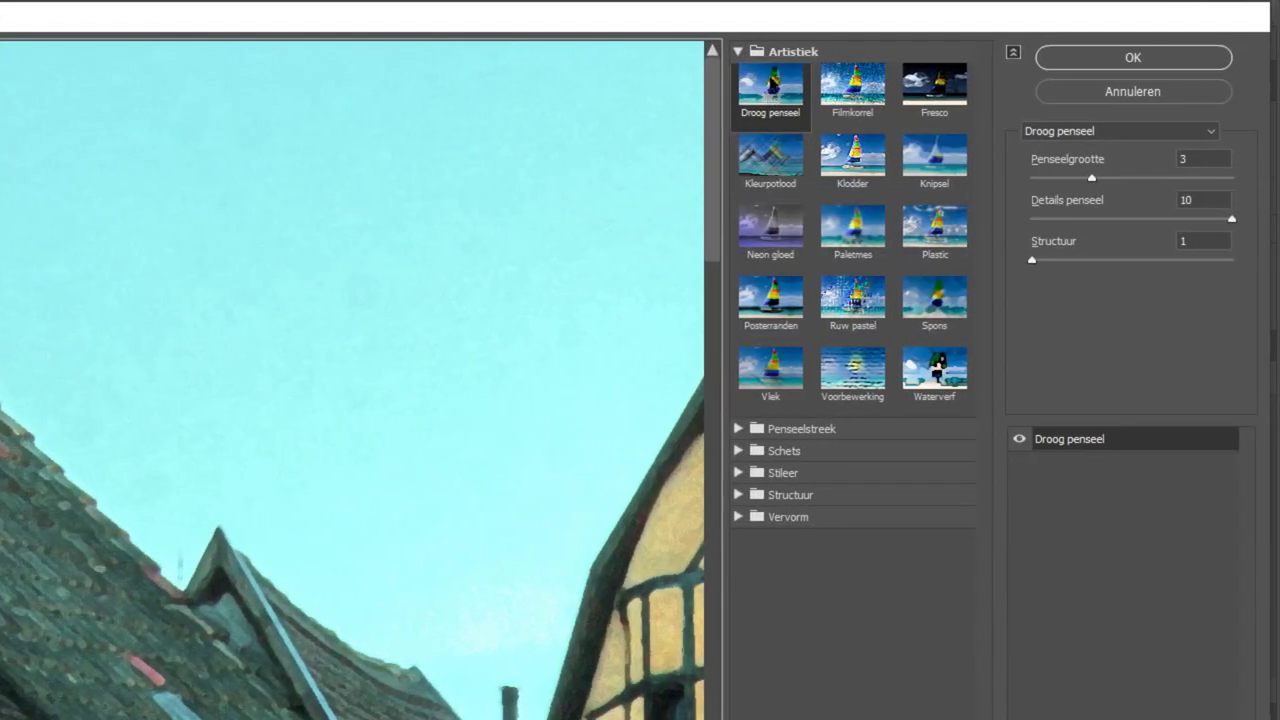
right_click(126, 287)
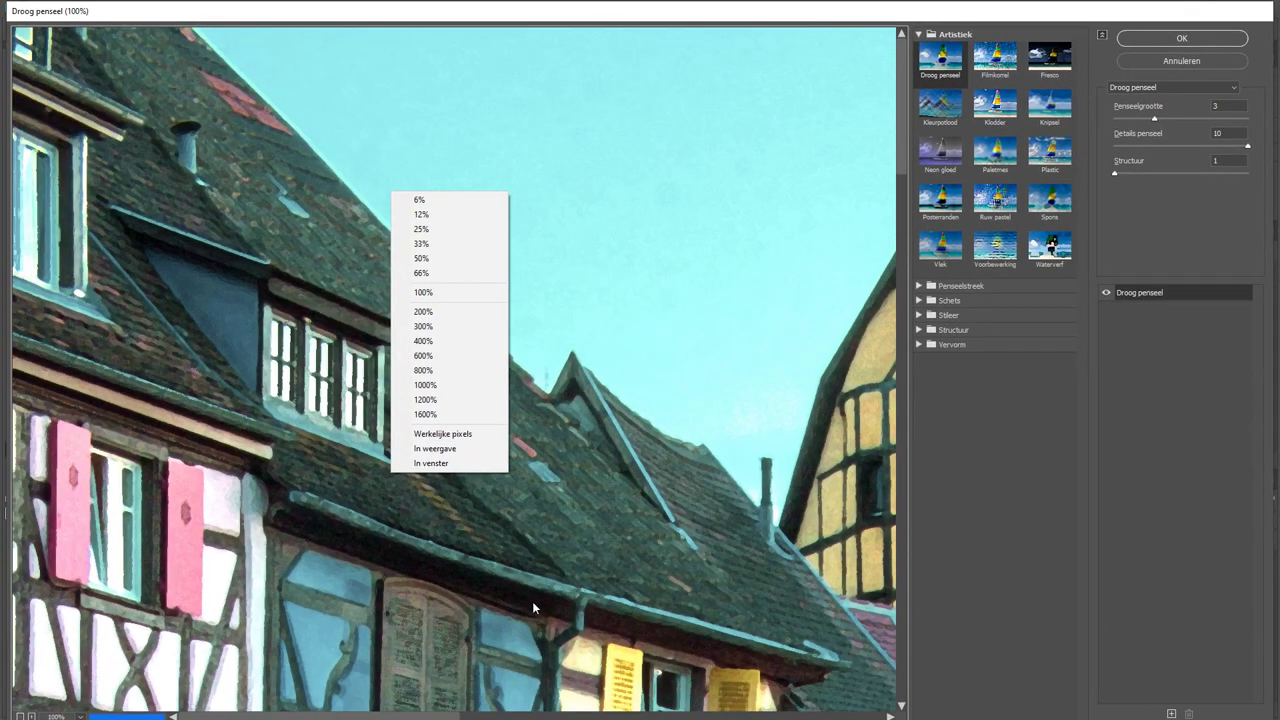
left_click(540, 608)
scroll(512, 458, "down", 5)
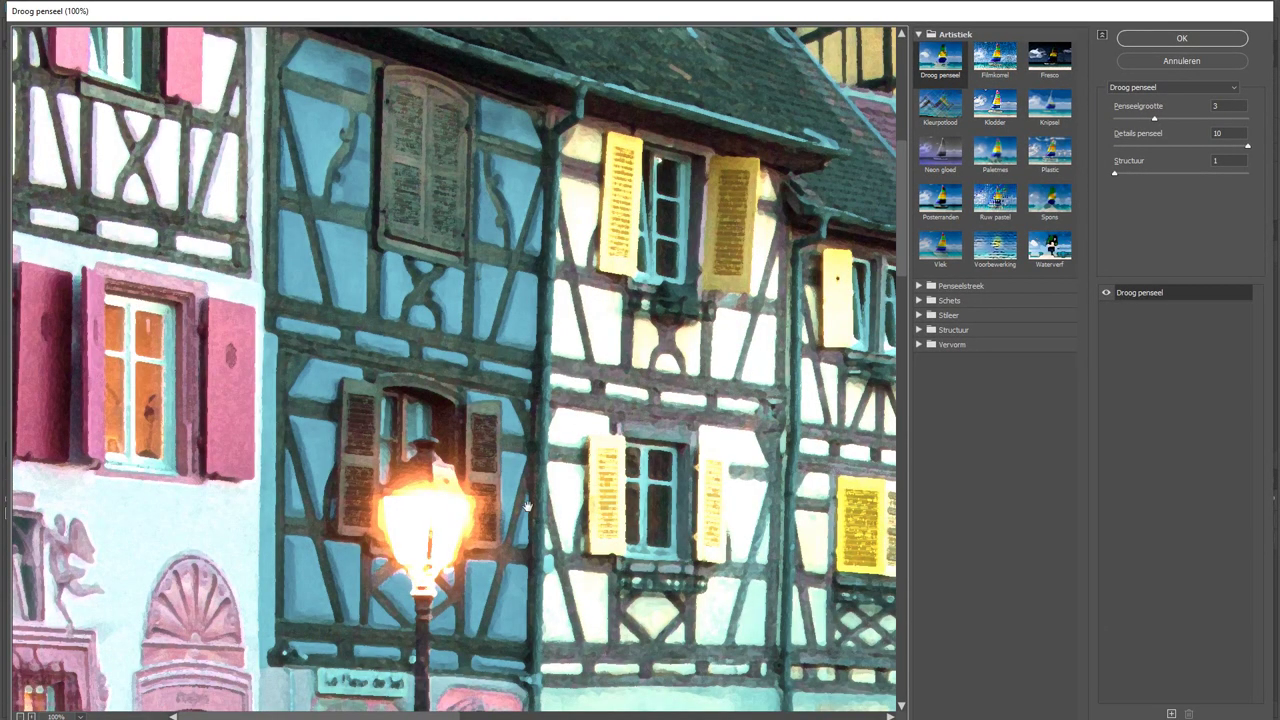
scroll(500, 440, "down", 3)
scroll(500, 440, "right", 3)
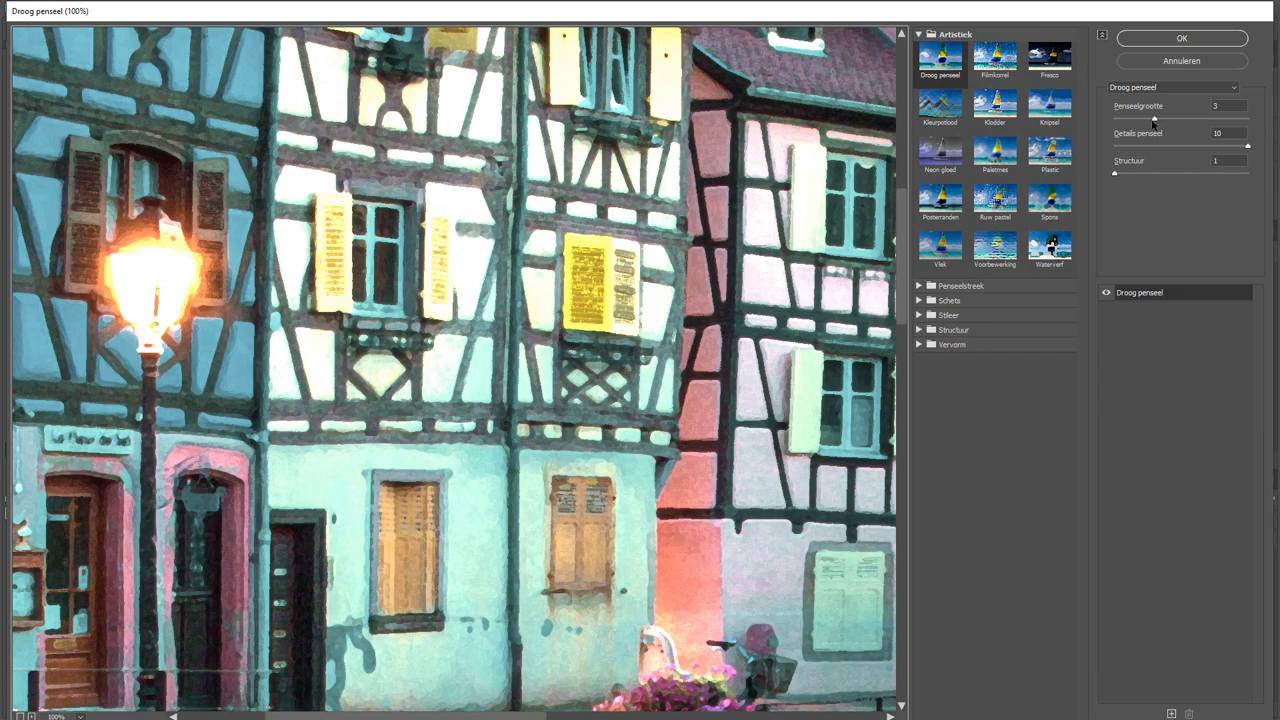
Step: Apply Dry Brush with brush size 5, detail 10 and texture 2, then recheck the settings
mouse_move(1130, 124)
left_mouse_down()
mouse_move(1117, 124)
mouse_move(1220, 121)
mouse_move(1143, 121)
left_mouse_up()
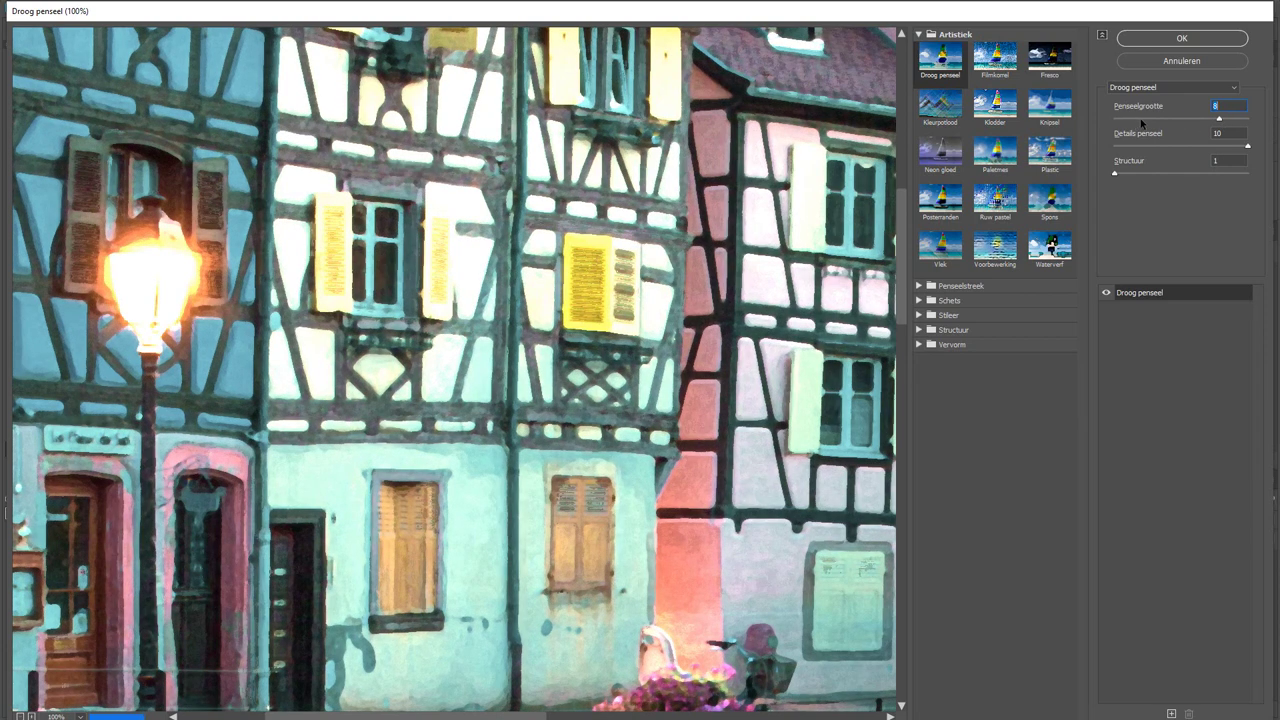
left_click(1193, 147)
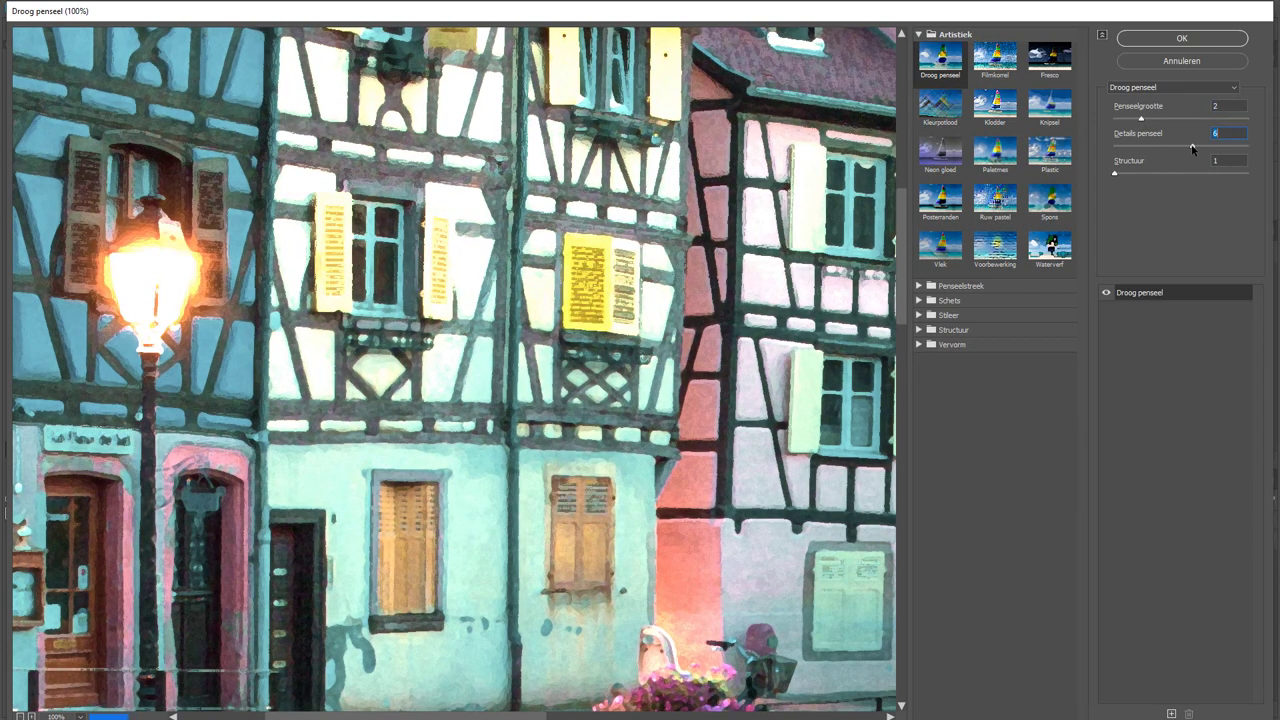
left_click(1141, 147)
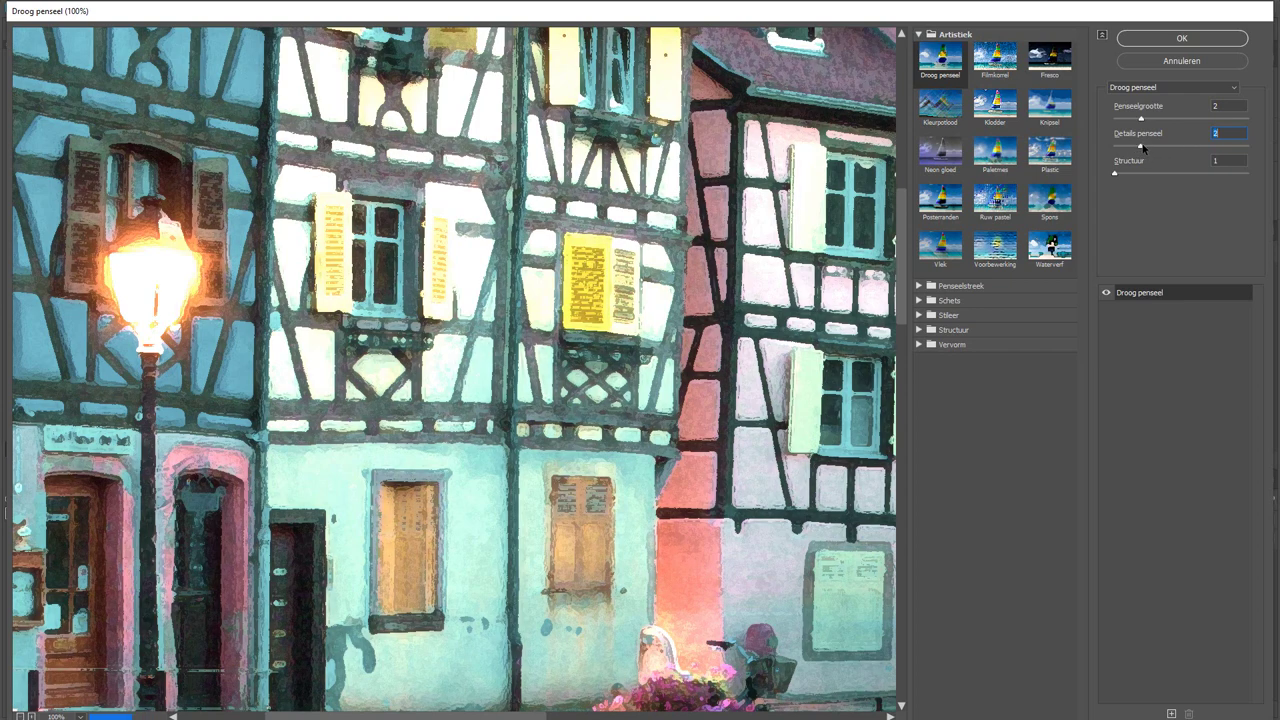
left_click_drag(1141, 147, 1252, 150)
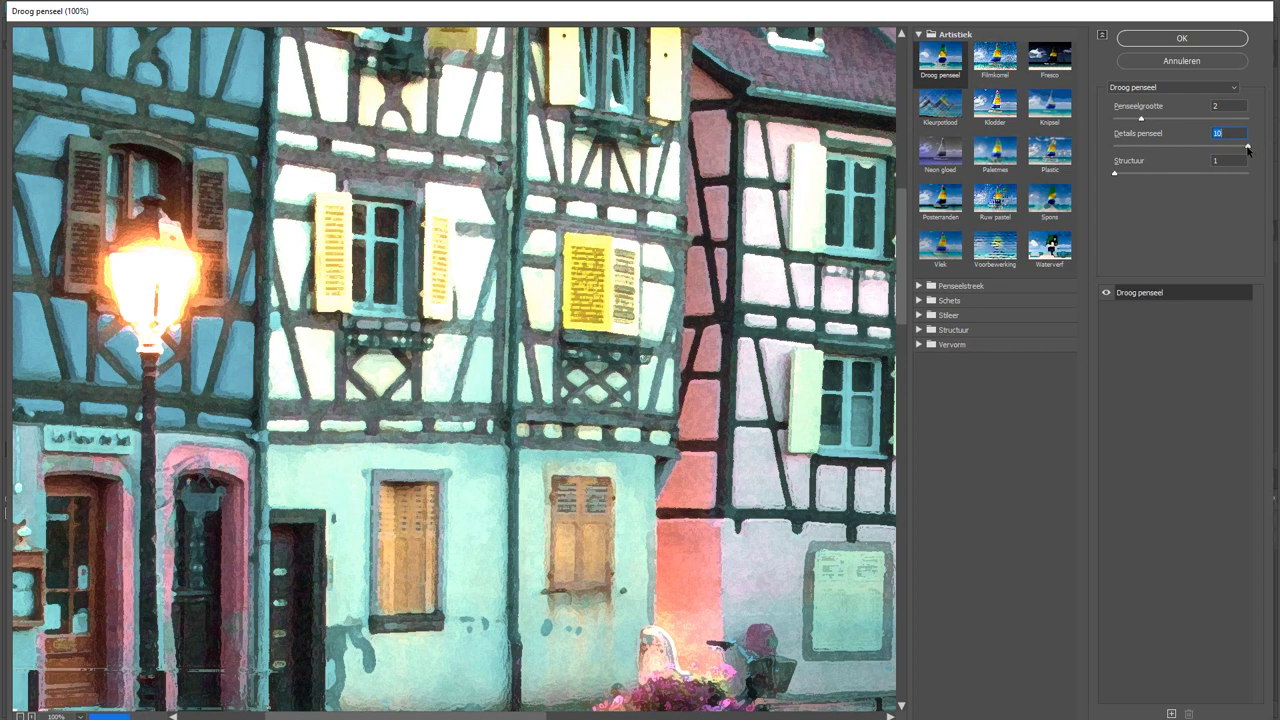
left_click_drag(1141, 119, 1184, 119)
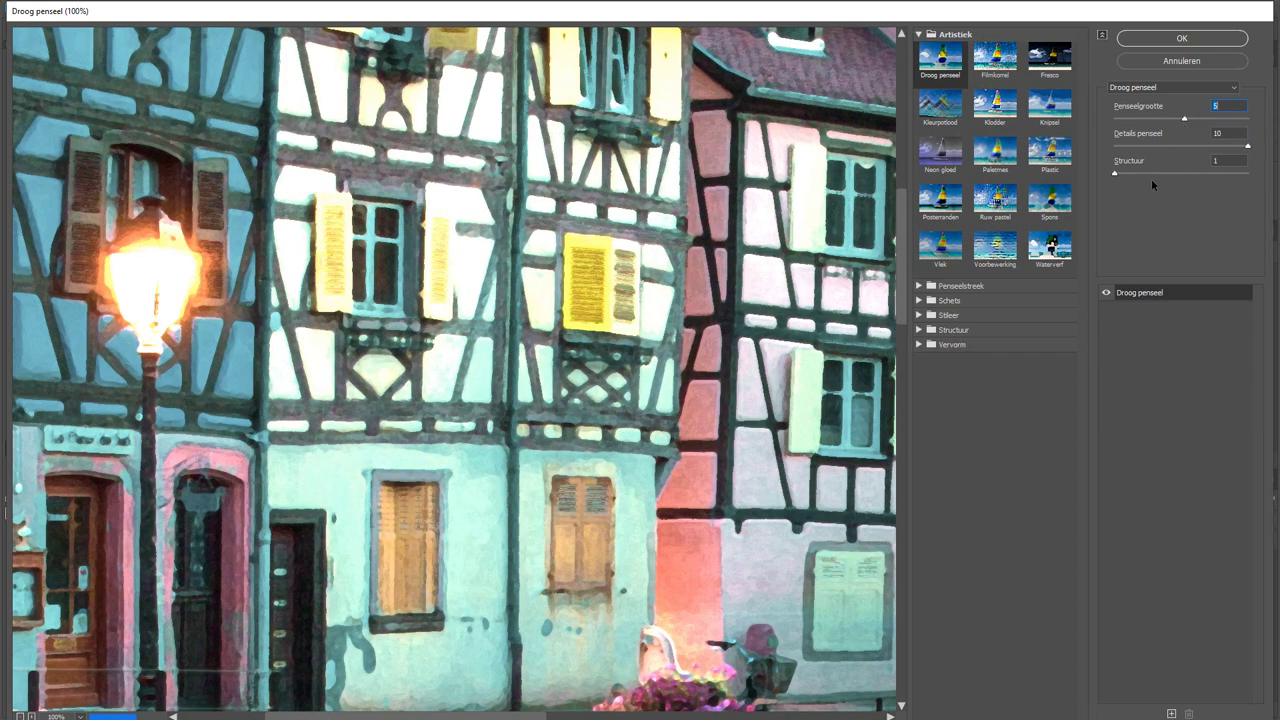
left_click_drag(1116, 174, 1216, 175)
right_click(634, 386)
left_click(676, 440)
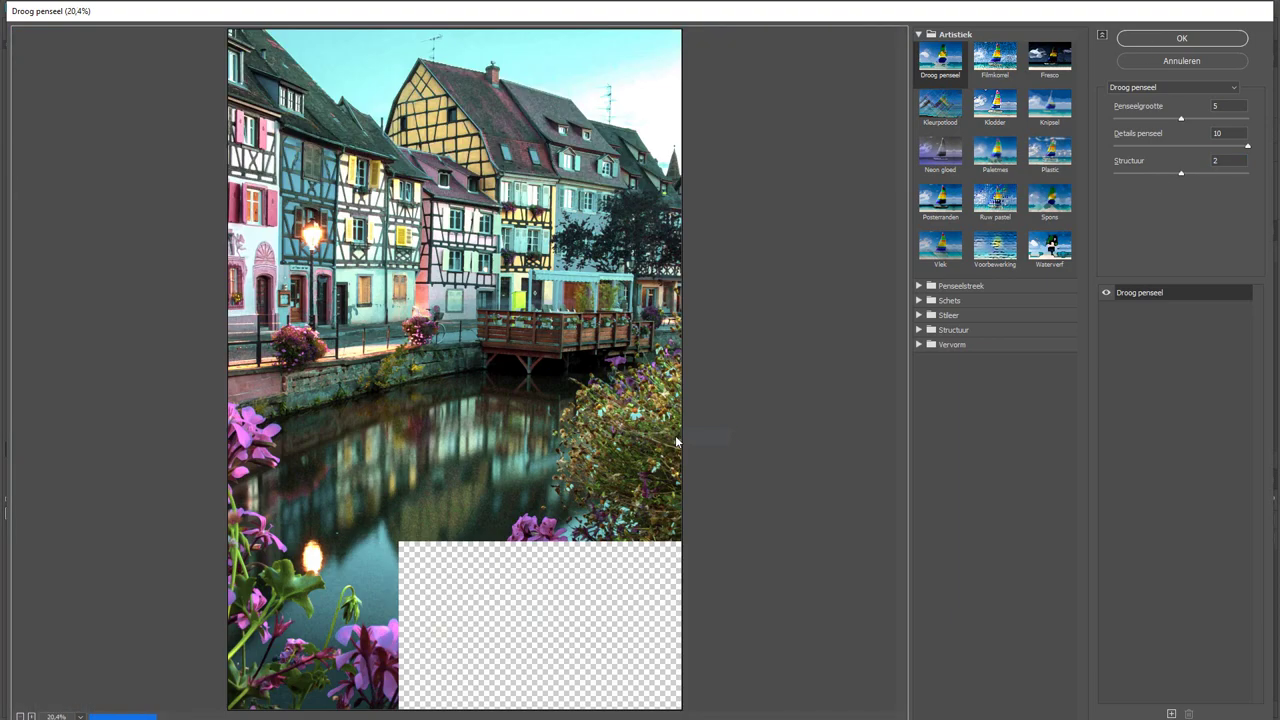
left_click(1216, 40)
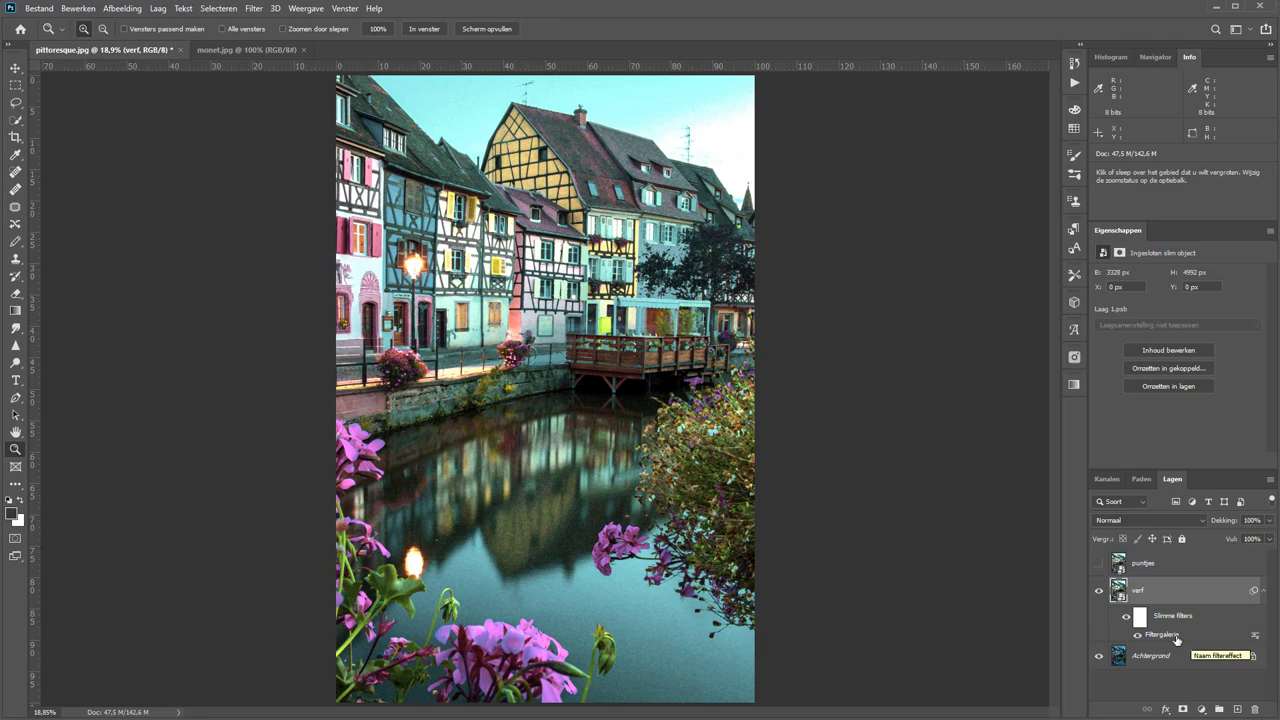
double_click(1162, 635)
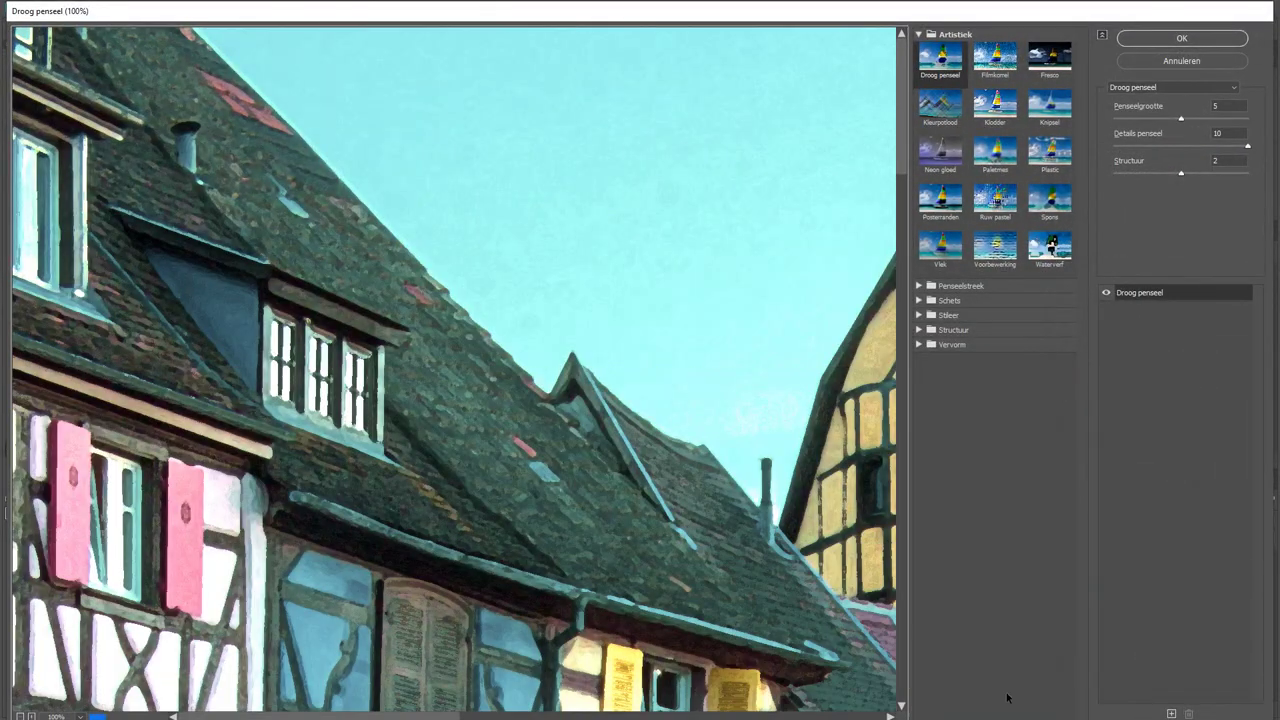
left_click(1186, 64)
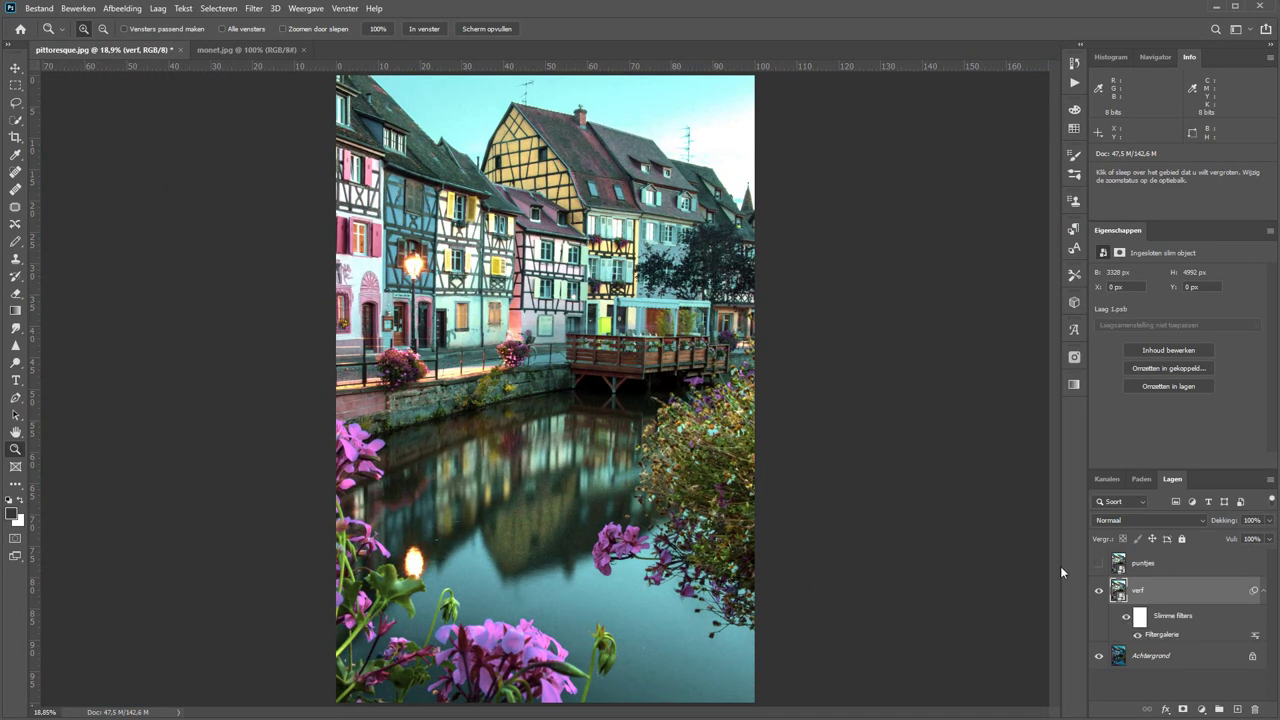
Step: Show the puntjes layer and apply Pointillize with cell size 8
left_click(1100, 565)
left_click(1142, 564)
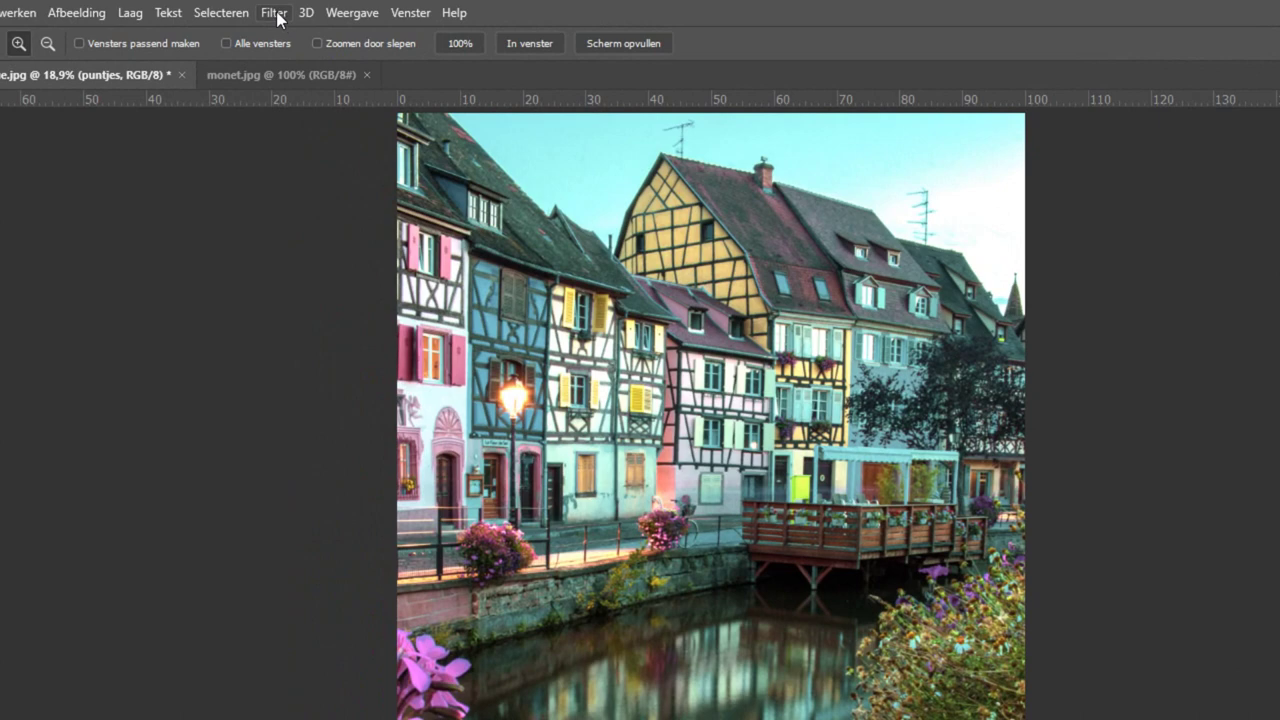
left_click(275, 14)
mouse_move(380, 257)
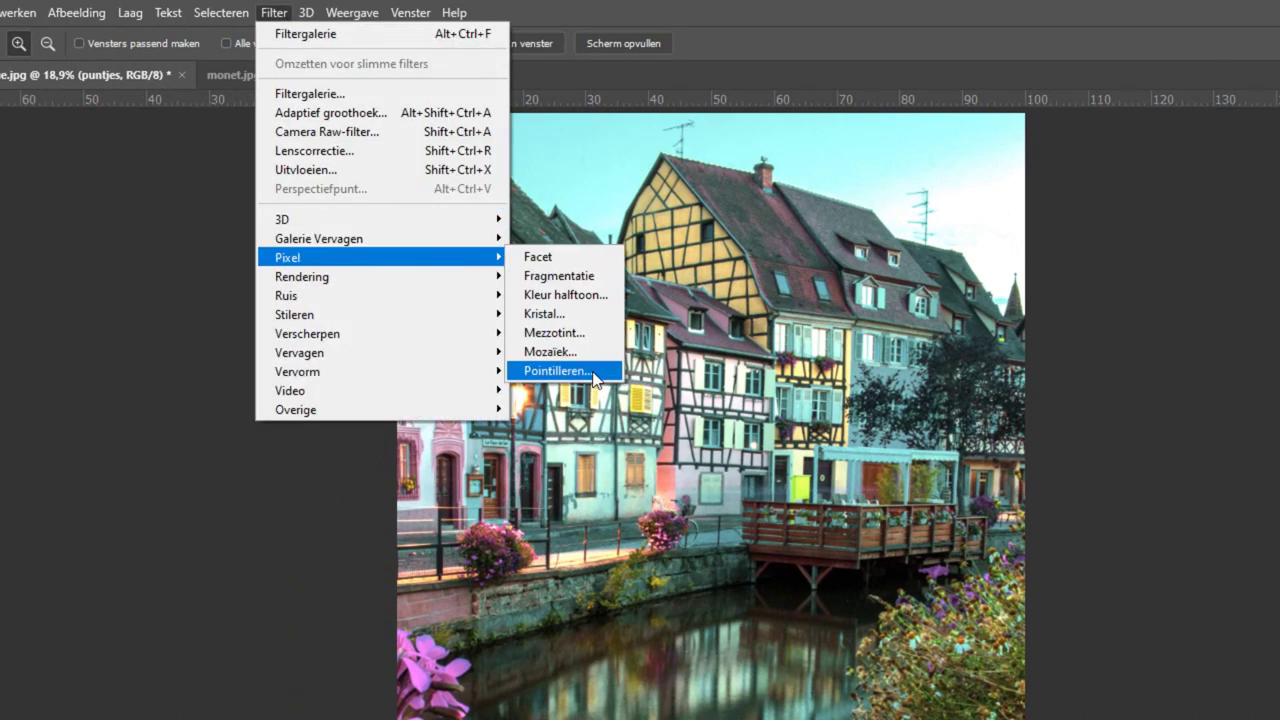
left_click(557, 371)
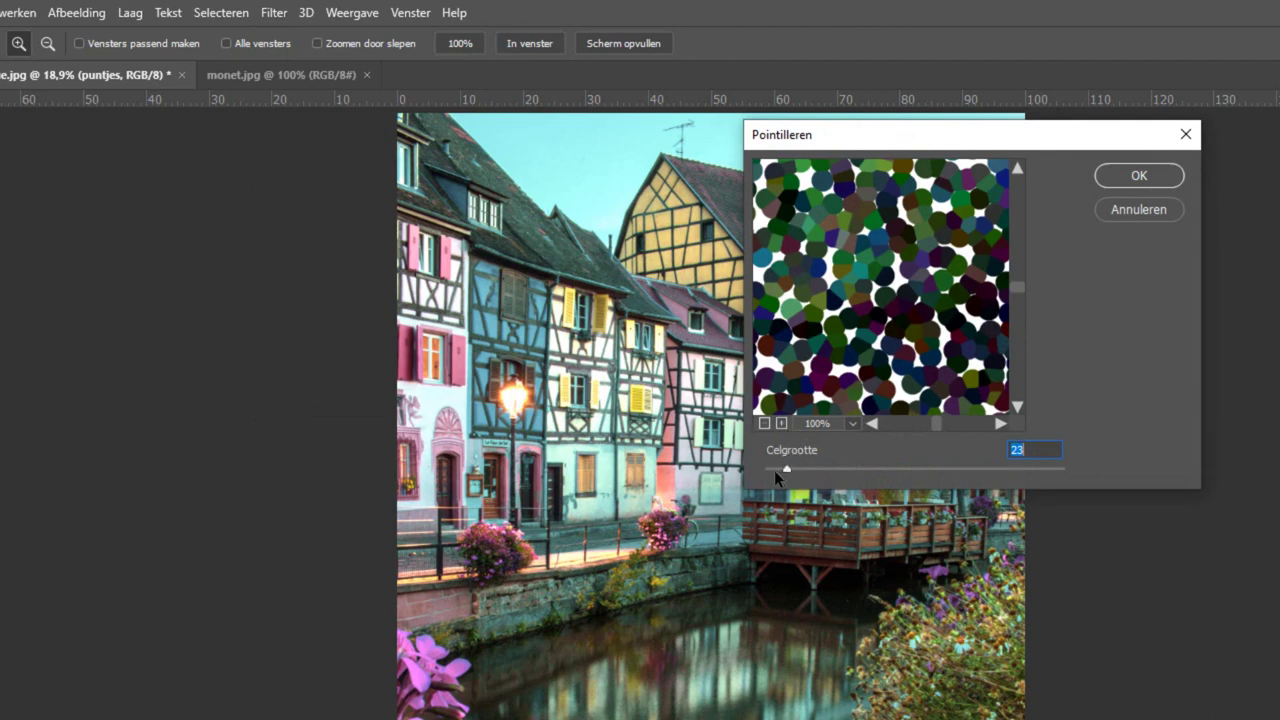
left_click_drag(775, 470, 771, 469)
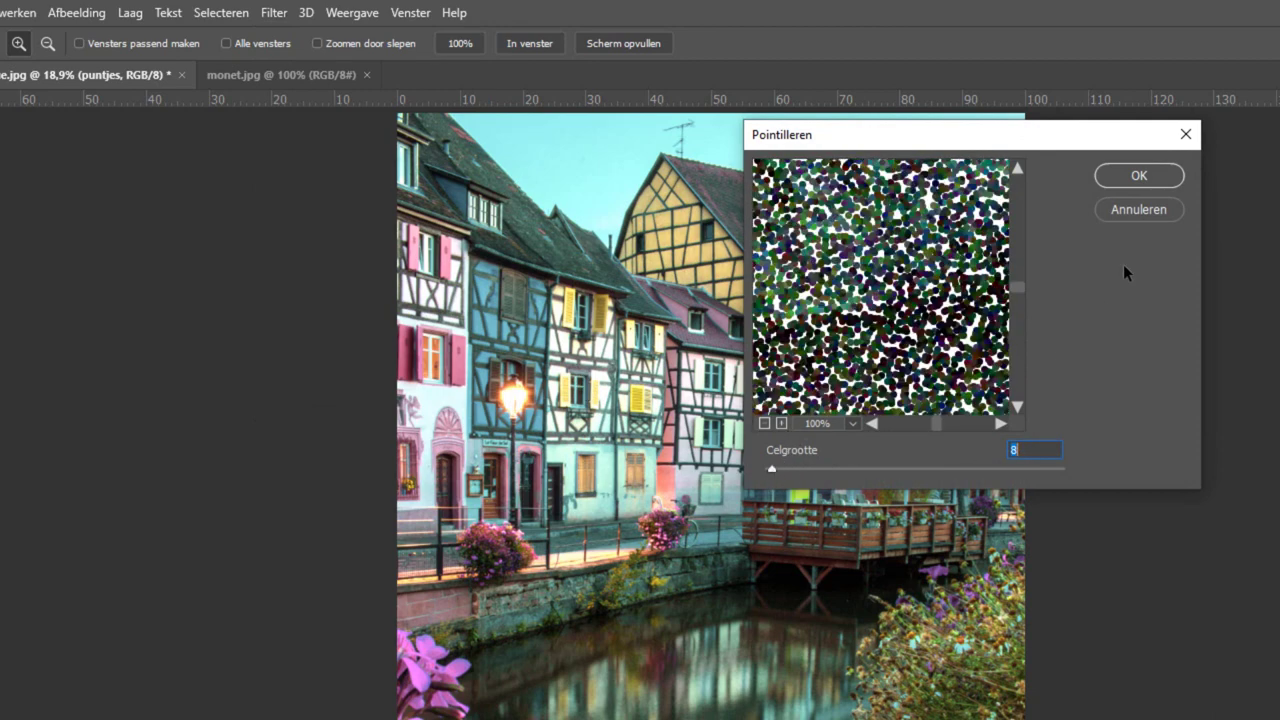
left_click(1139, 175)
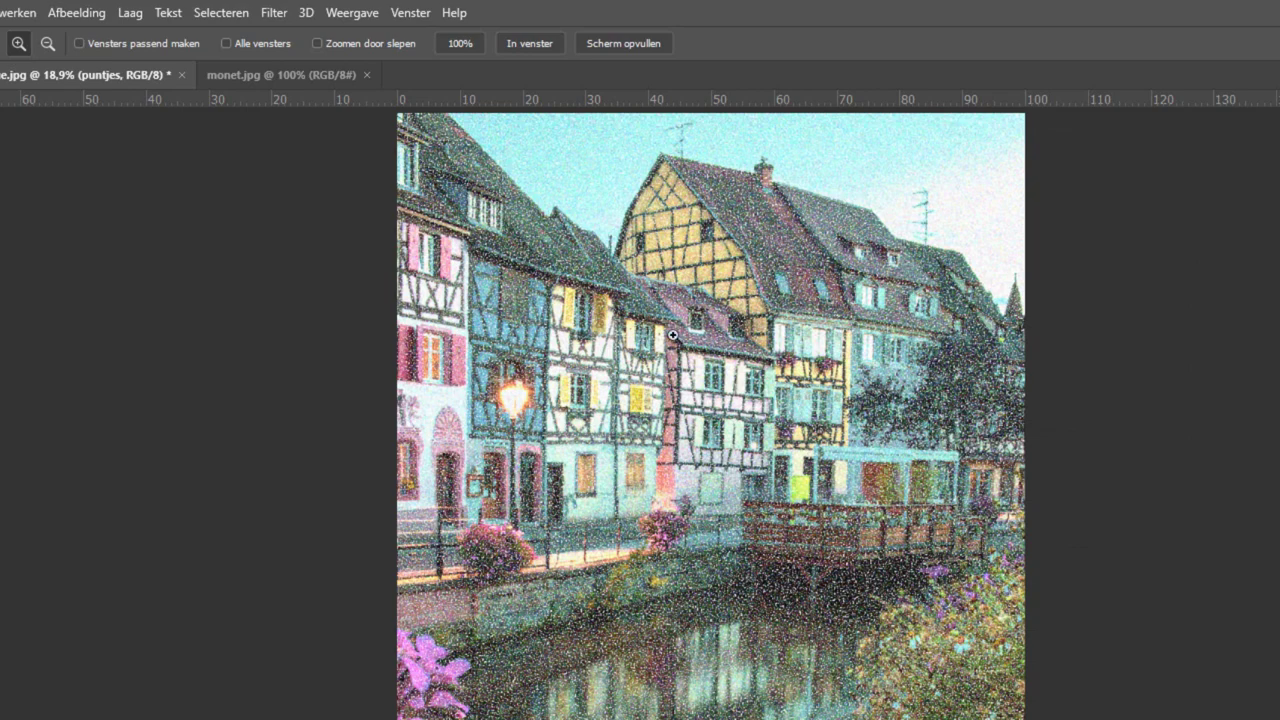
Step: Inspect the dots up close, then re-apply Pointillize with cell size 20
left_click(747, 354)
left_click(747, 354)
left_click(747, 354)
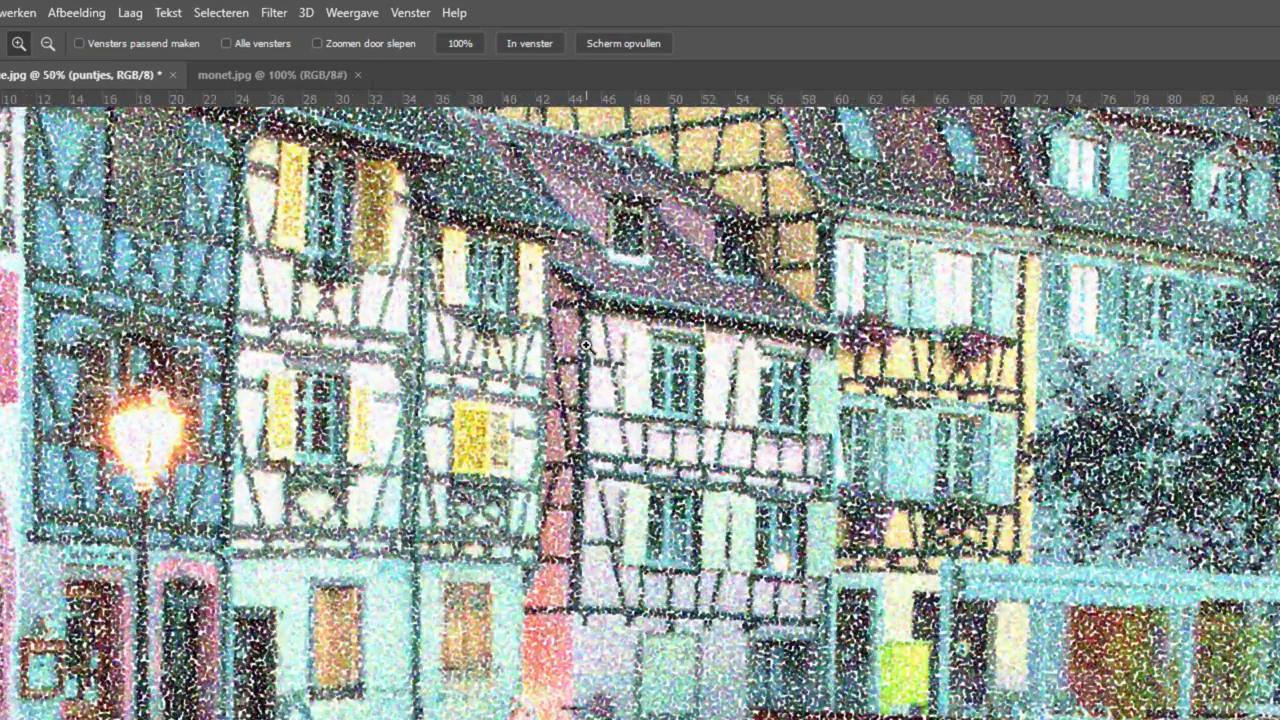
left_click_drag(762, 330, 866, 641)
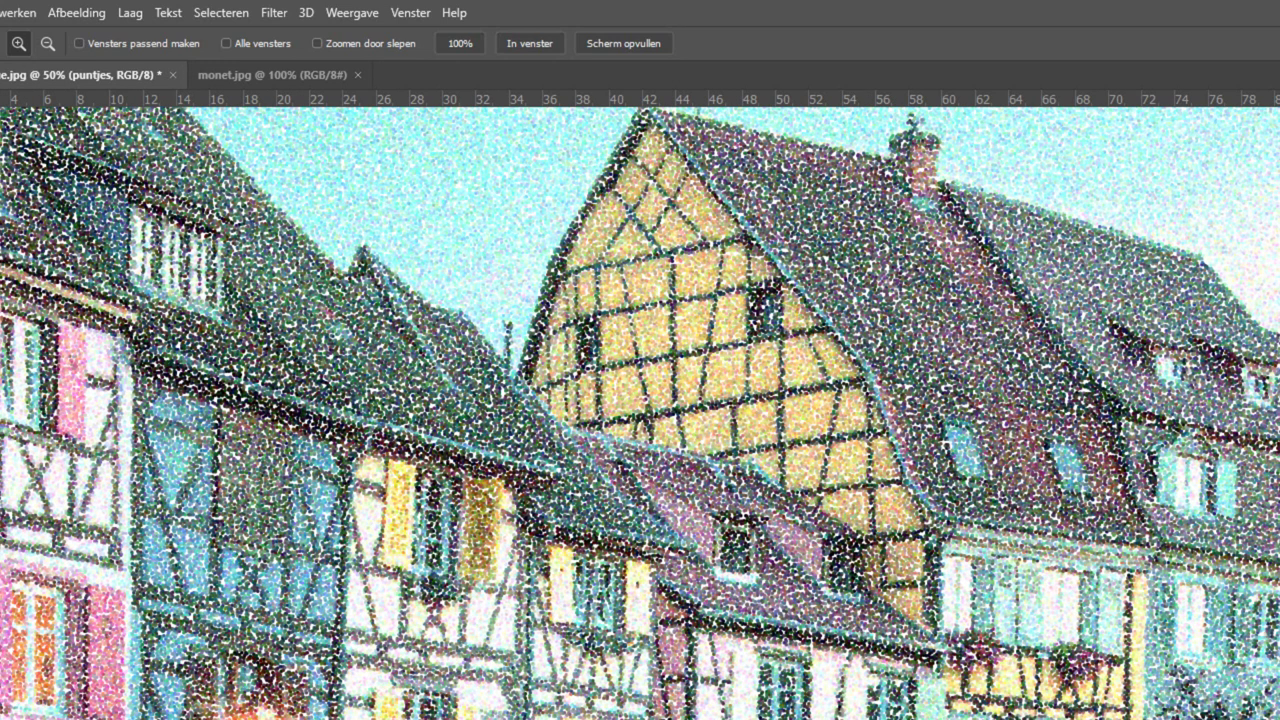
key("ctrl+alt+f")
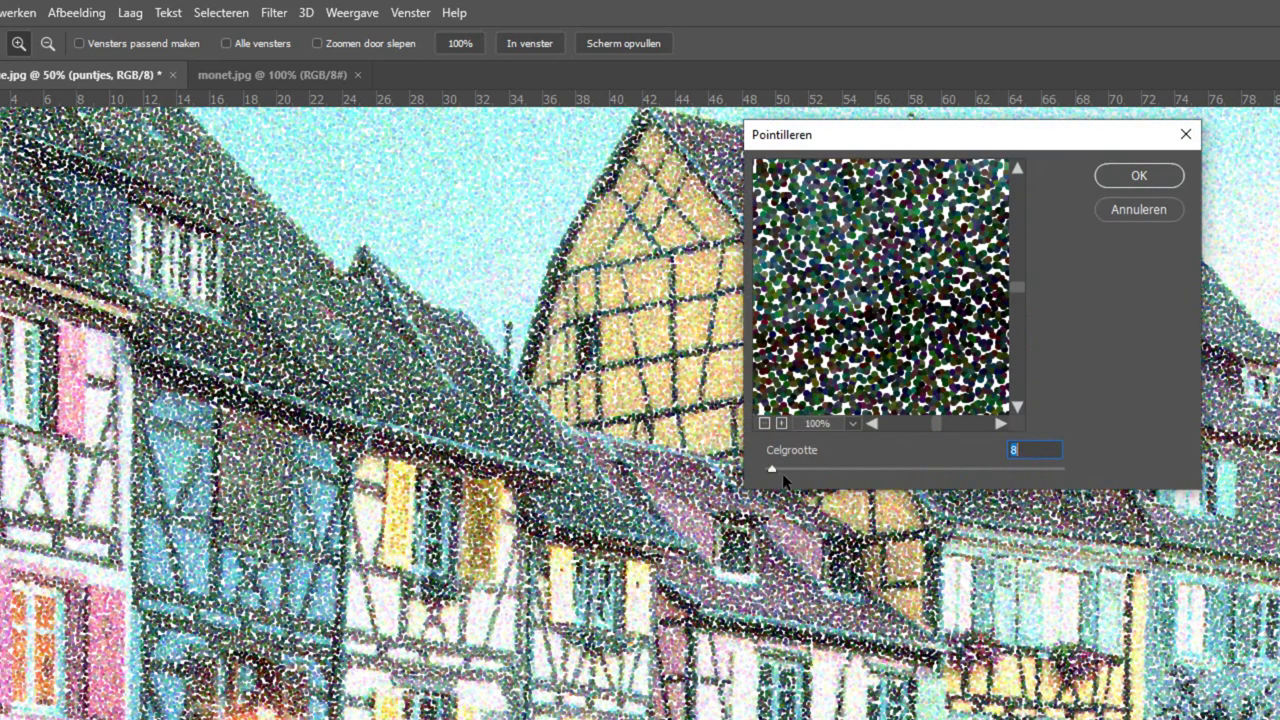
left_click(782, 468)
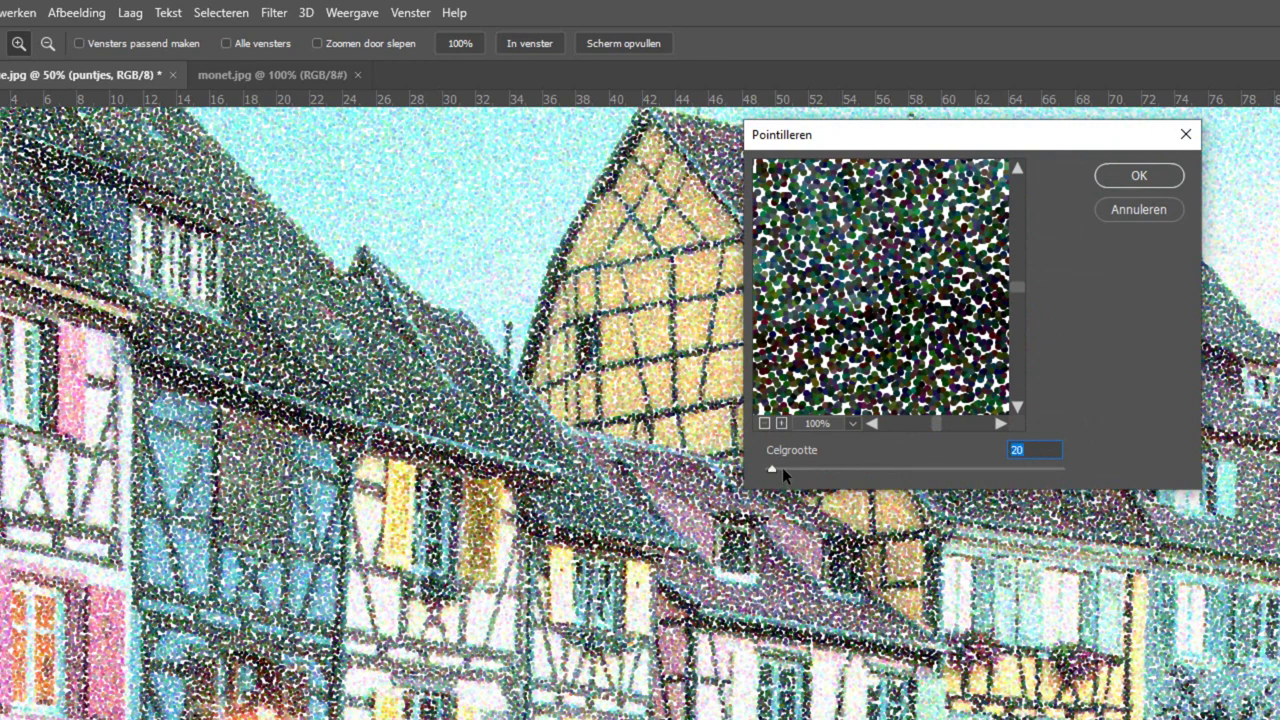
left_click(1160, 176)
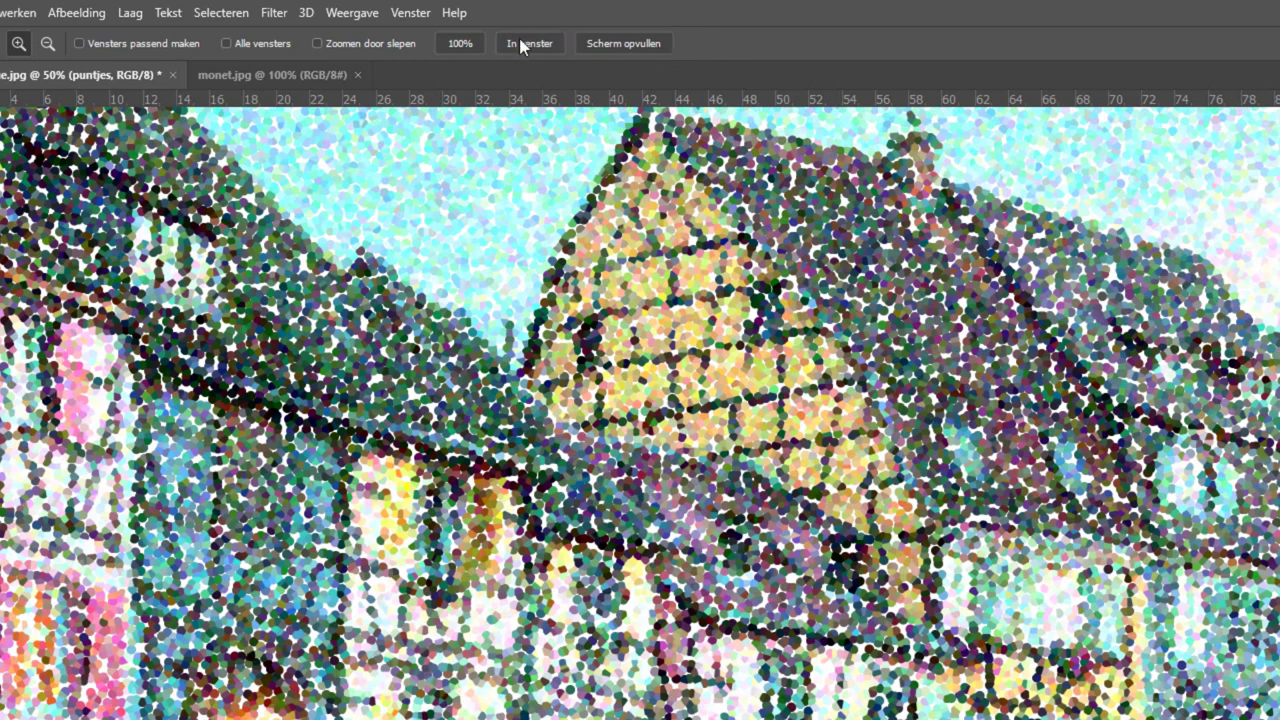
left_click(520, 42)
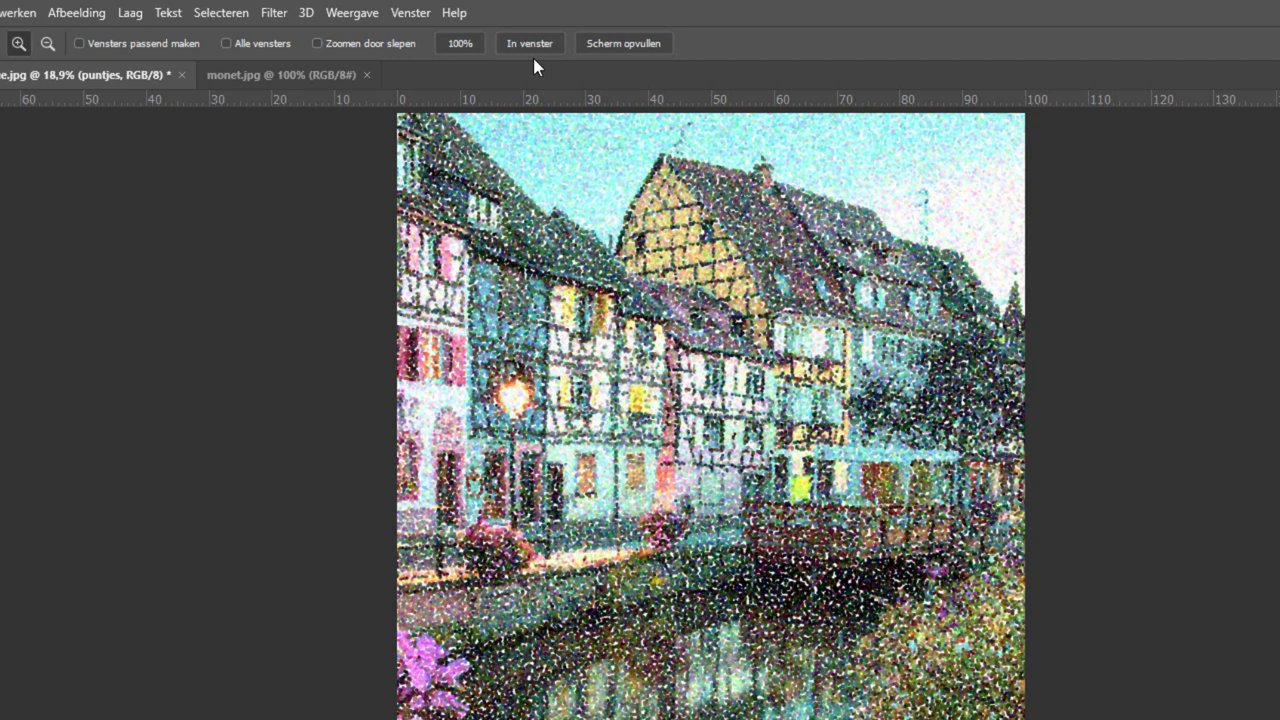
Step: Zoom in on the canal and hide Achtergrond, leaving only puntjes and verf visible
left_click(518, 441)
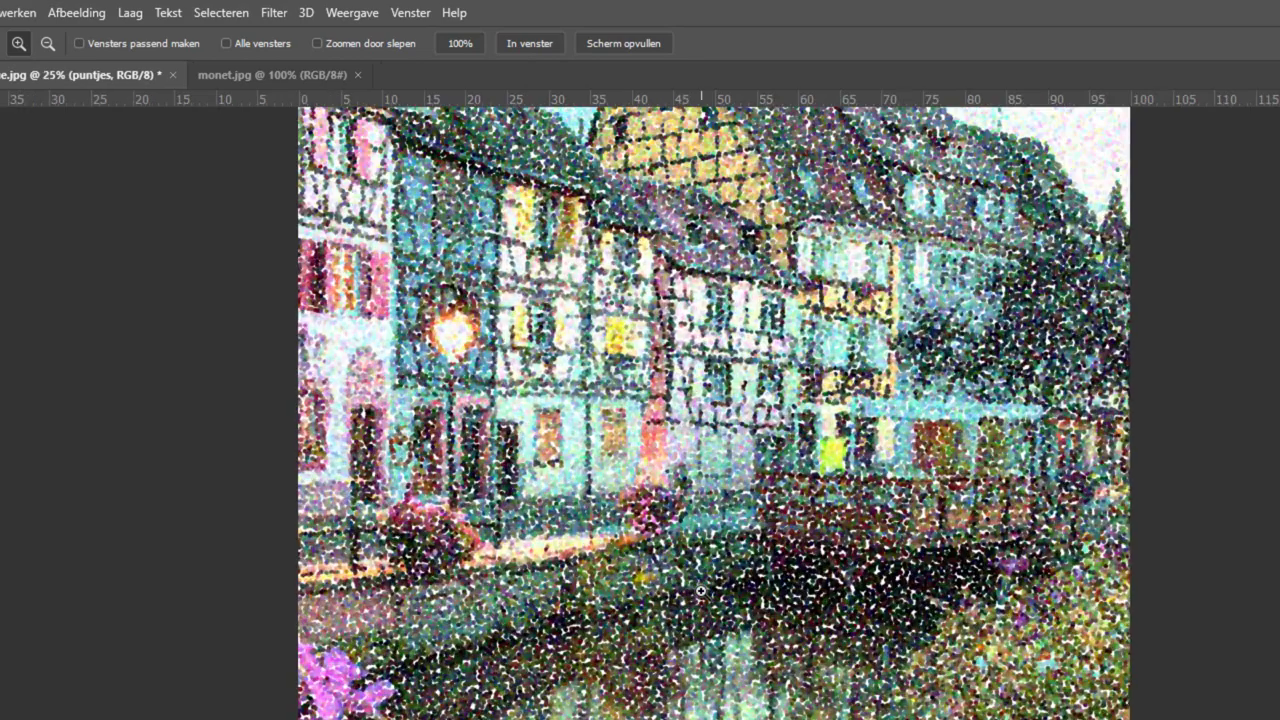
left_click(518, 441)
left_click(518, 441)
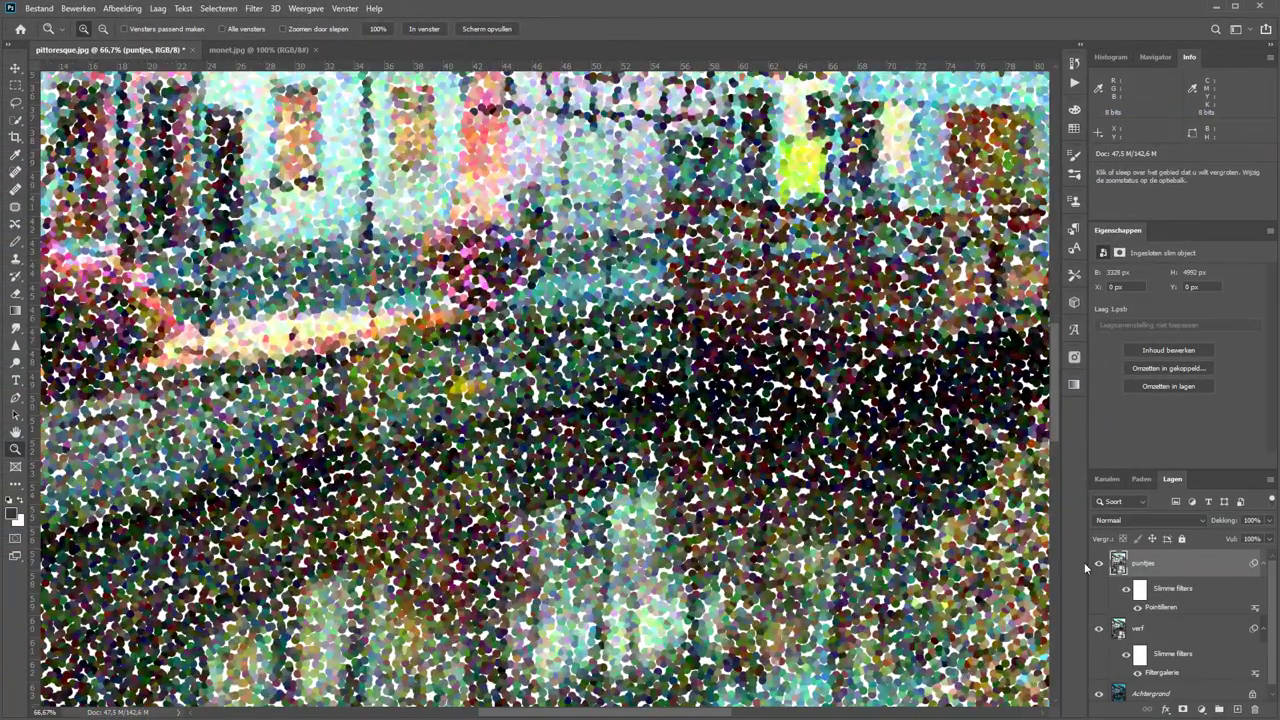
key("alt")
left_click(1100, 566, "alt")
left_click(1099, 628)
Step: Toggle puntjes to compare dots against the paint, then zoom closely and back to 100%
left_click(1100, 566)
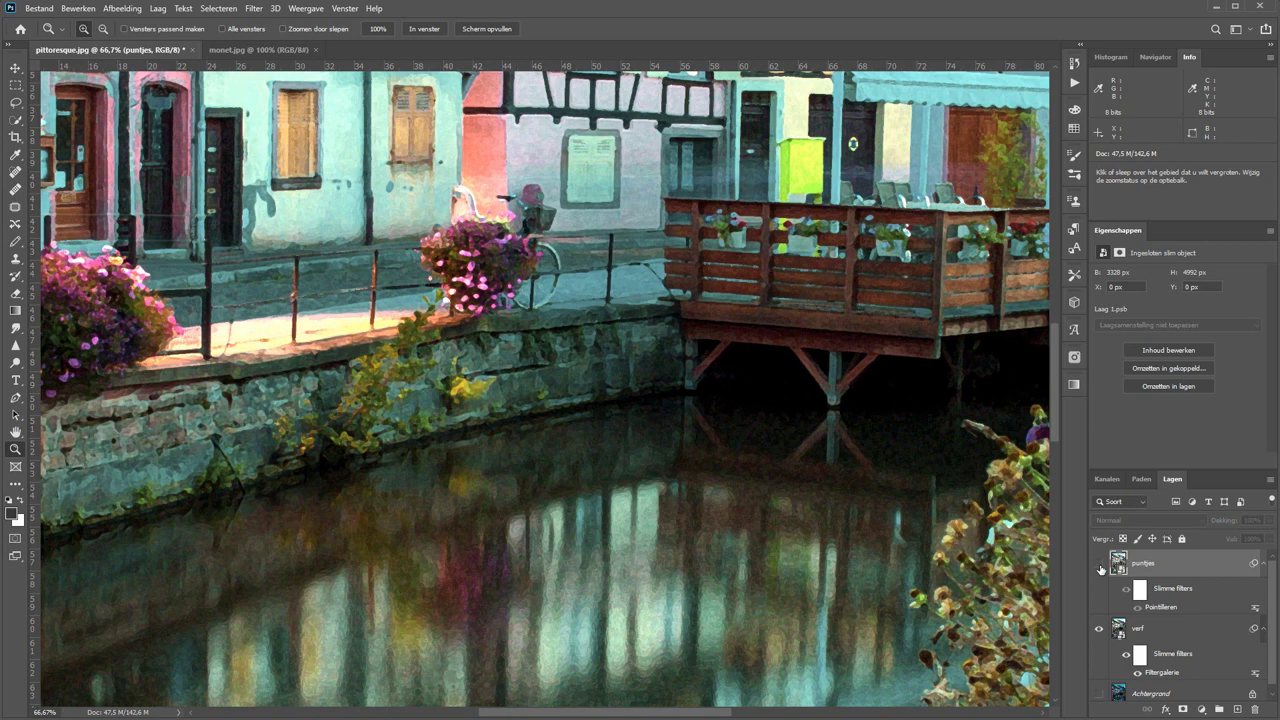
left_click(1100, 566)
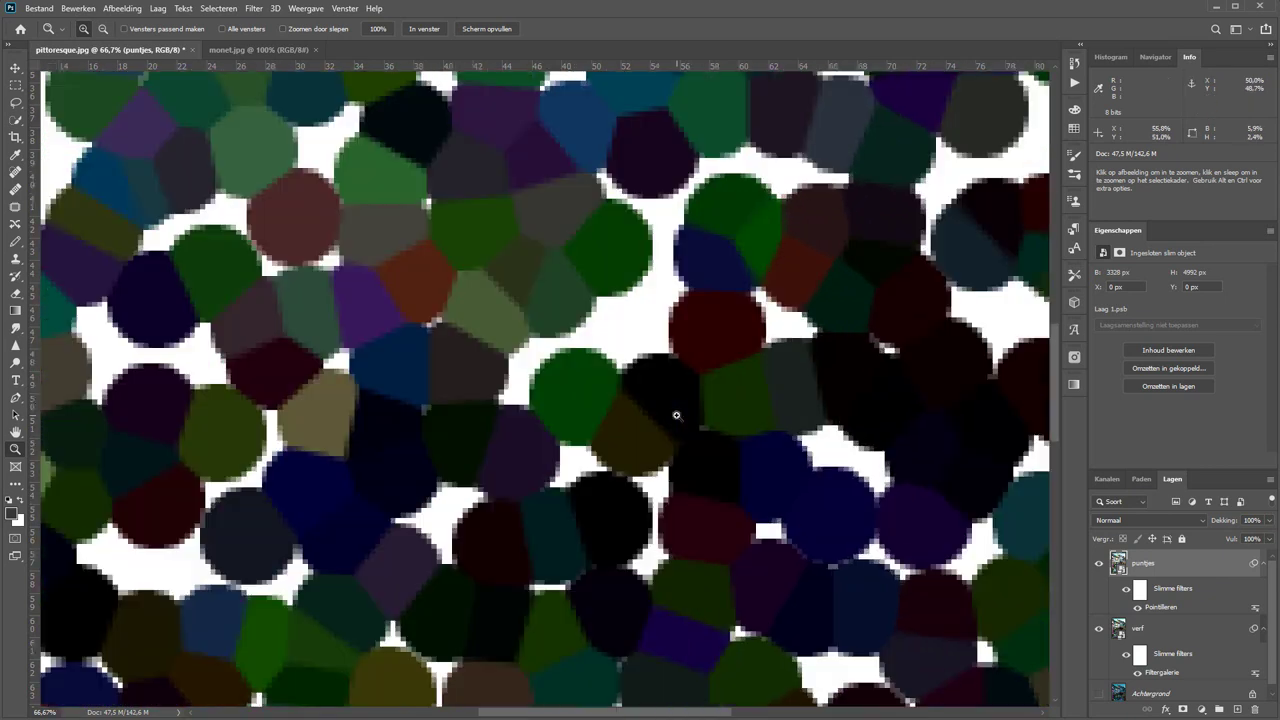
left_click_drag(600, 358, 676, 415)
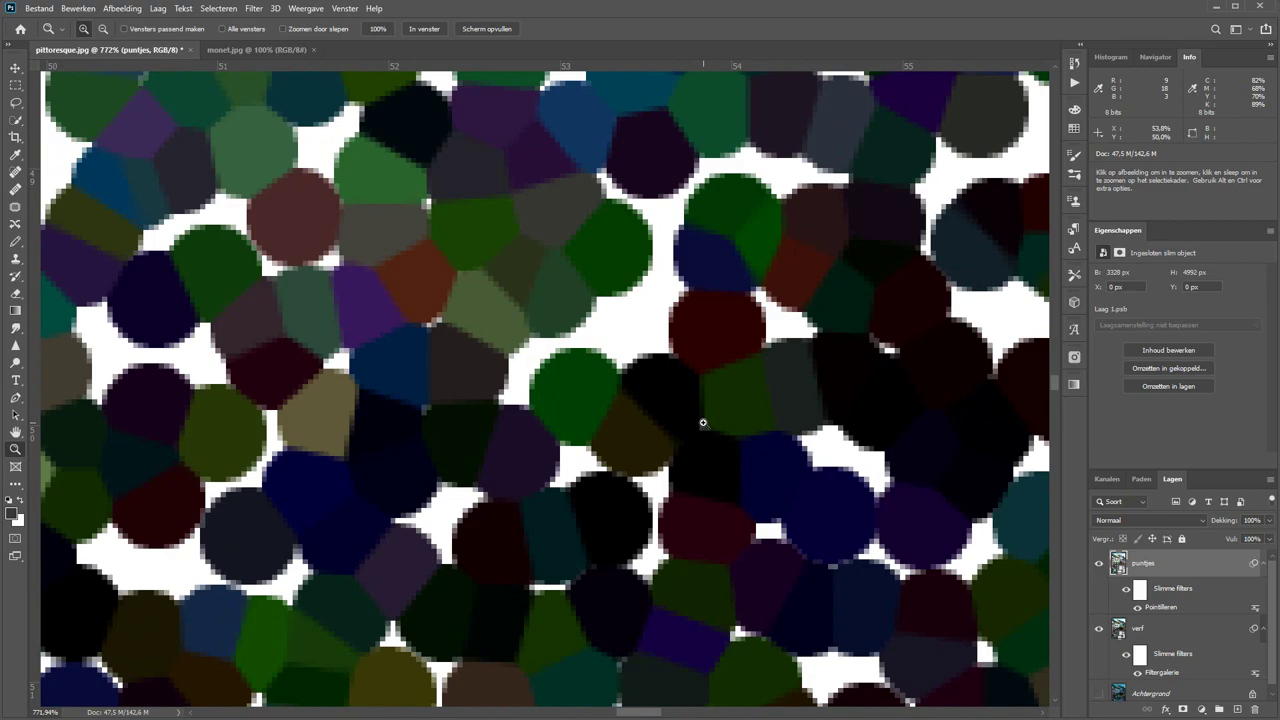
key("ctrl+1")
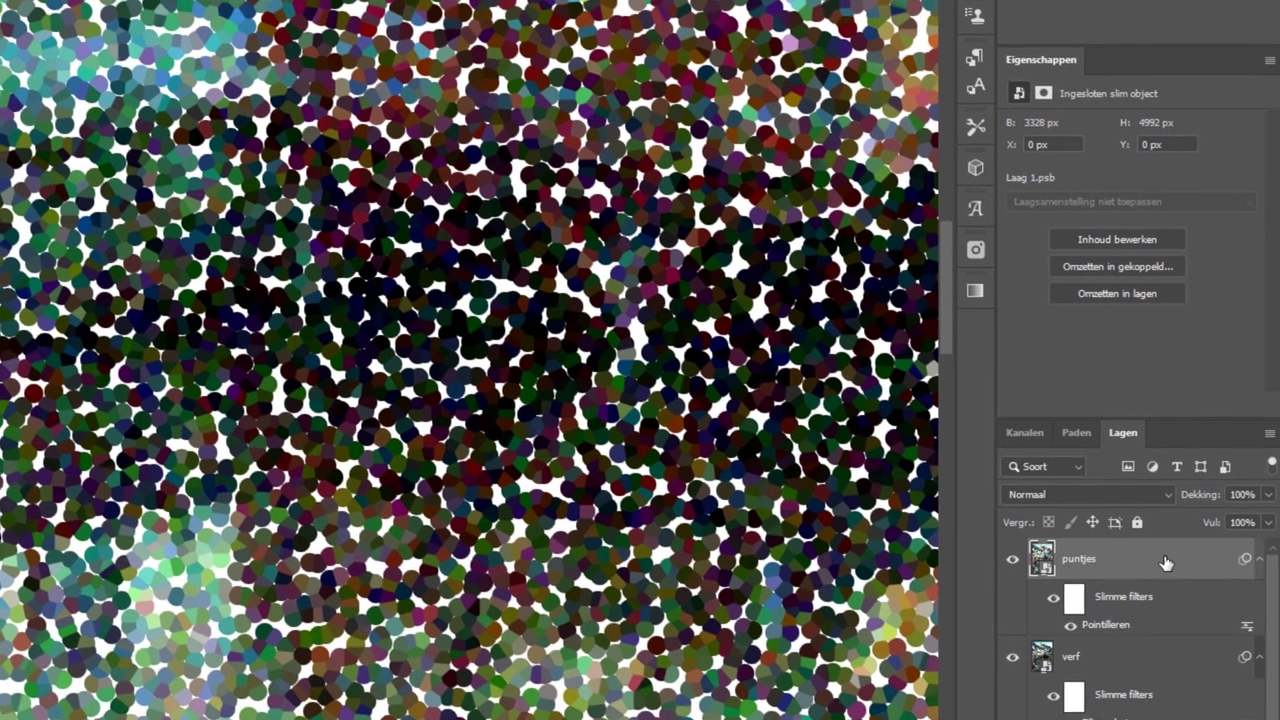
Step: Set puntjes Blend If with a split This Layer slider at 77/165 so tones fade gradually
double_click(1165, 563)
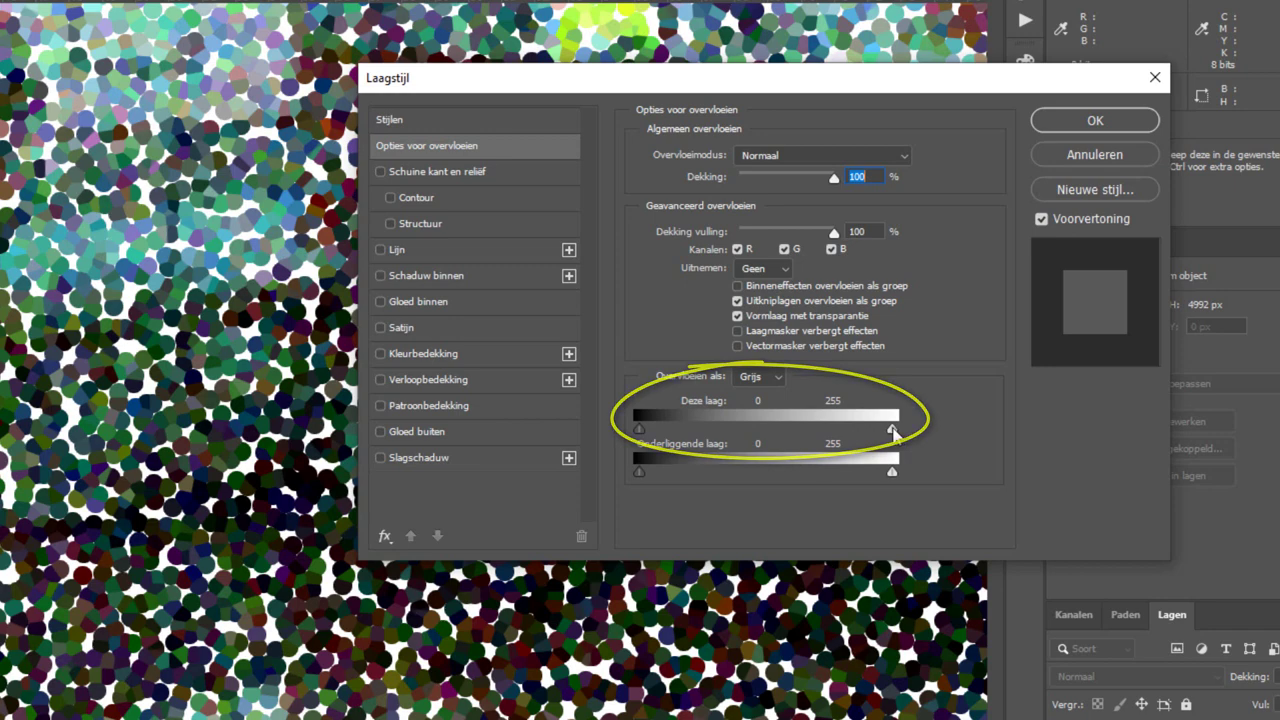
left_click_drag(894, 431, 776, 433)
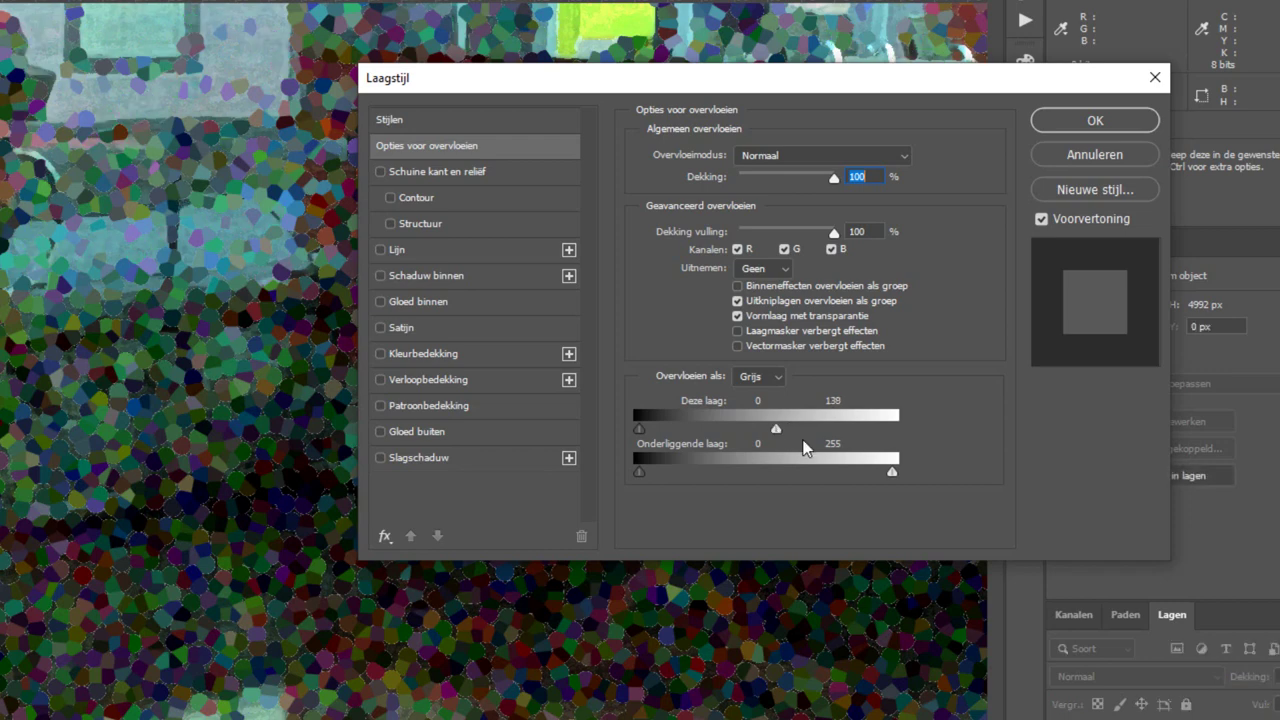
key("alt")
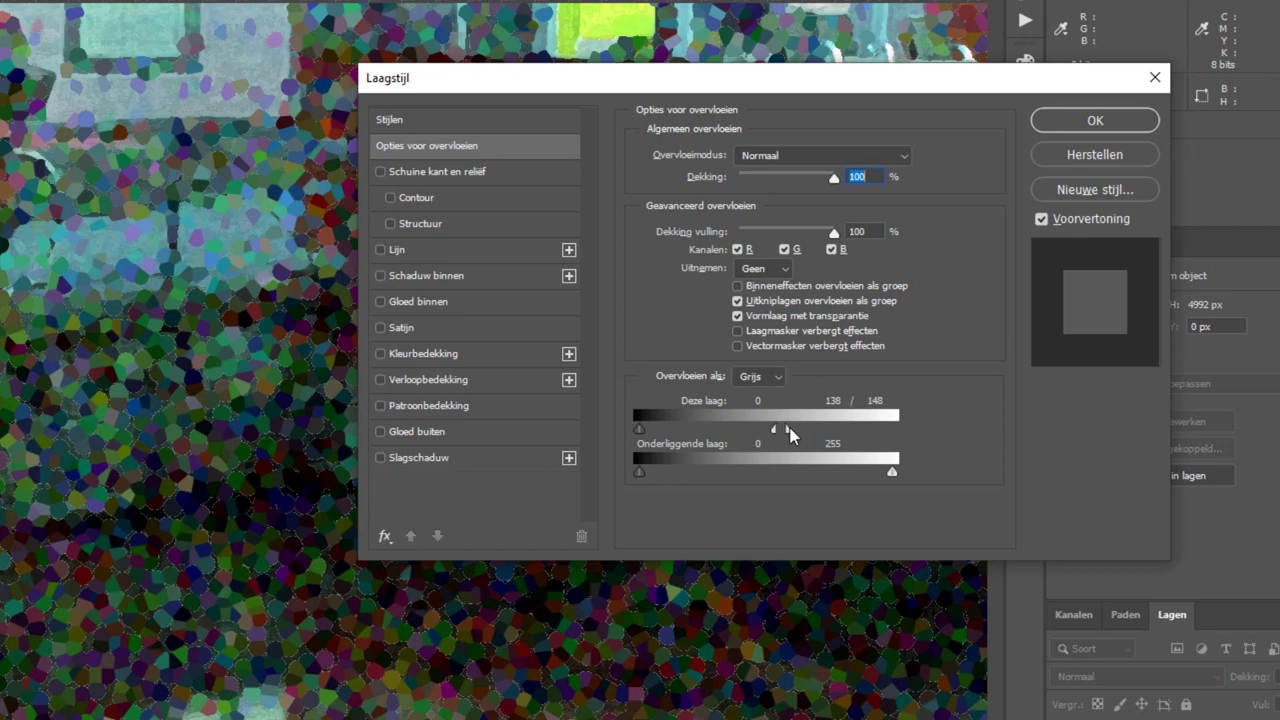
mouse_move(777, 431)
left_mouse_down()
mouse_move(825, 431)
mouse_move(805, 444)
left_mouse_up()
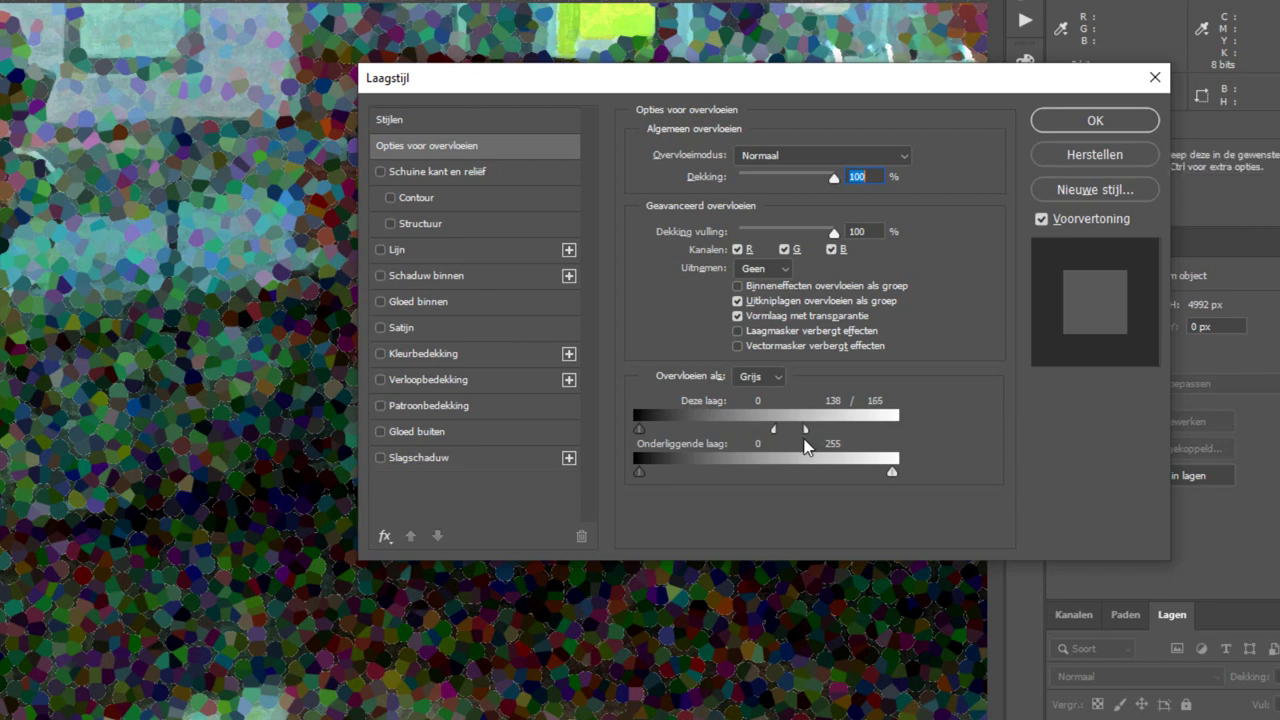
left_click(1097, 121)
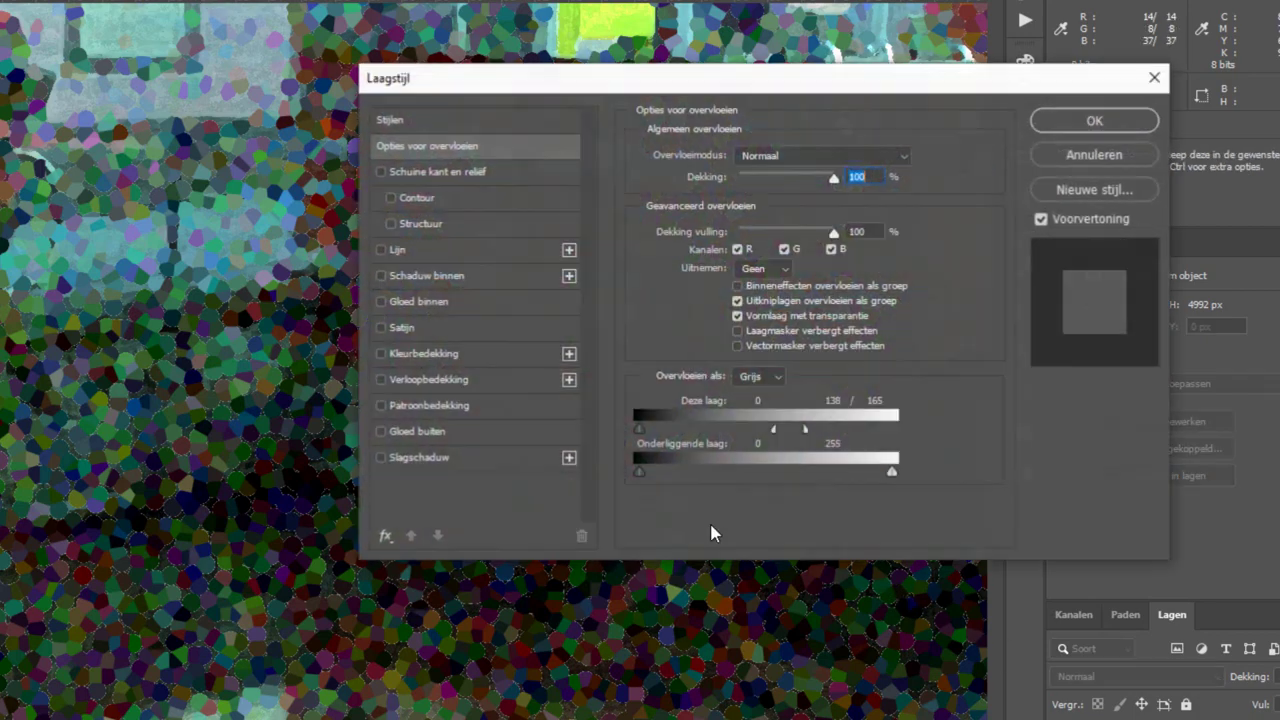
left_click_drag(780, 430, 716, 440)
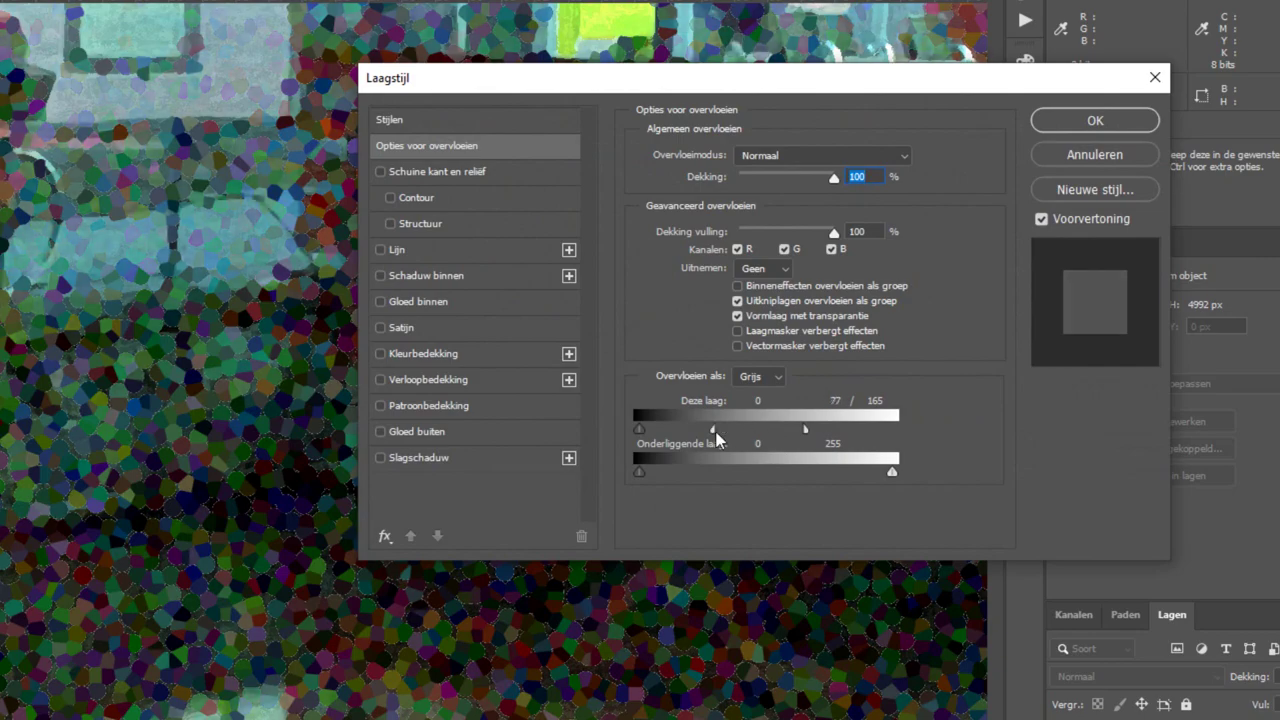
left_click(1095, 120)
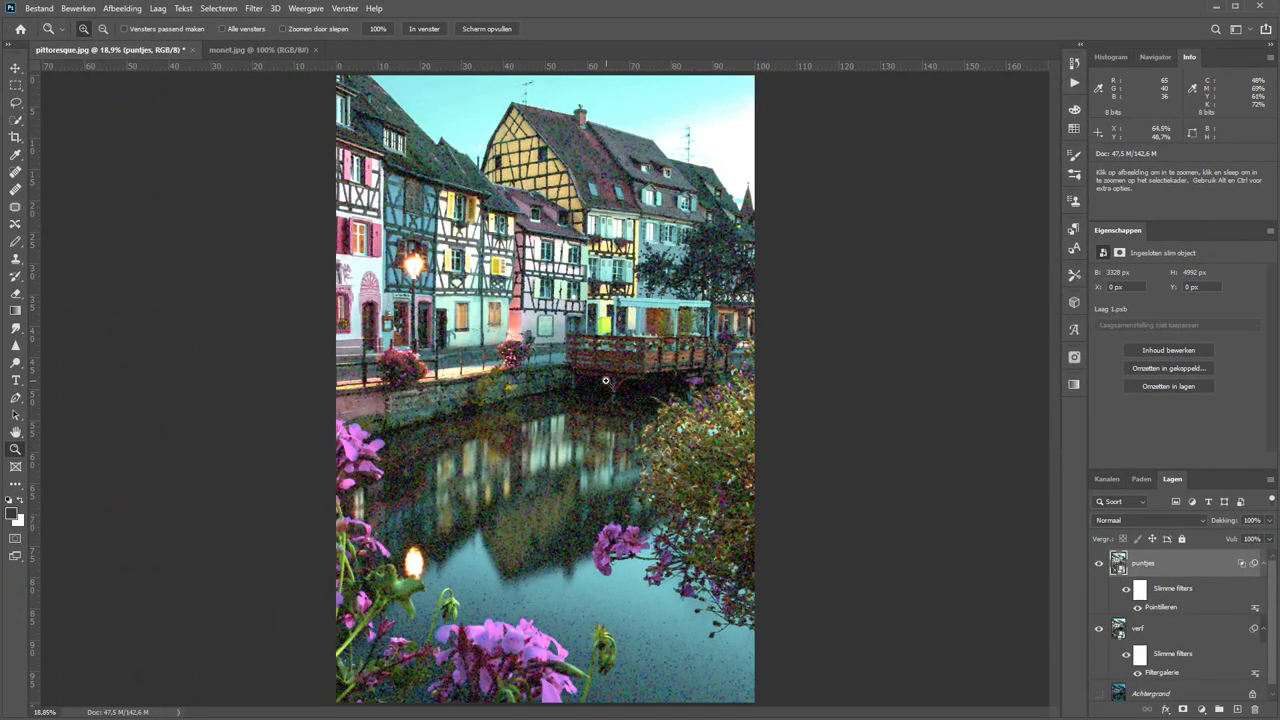
Step: Add a Vibrance adjustment layer set to +46
left_click(608, 380)
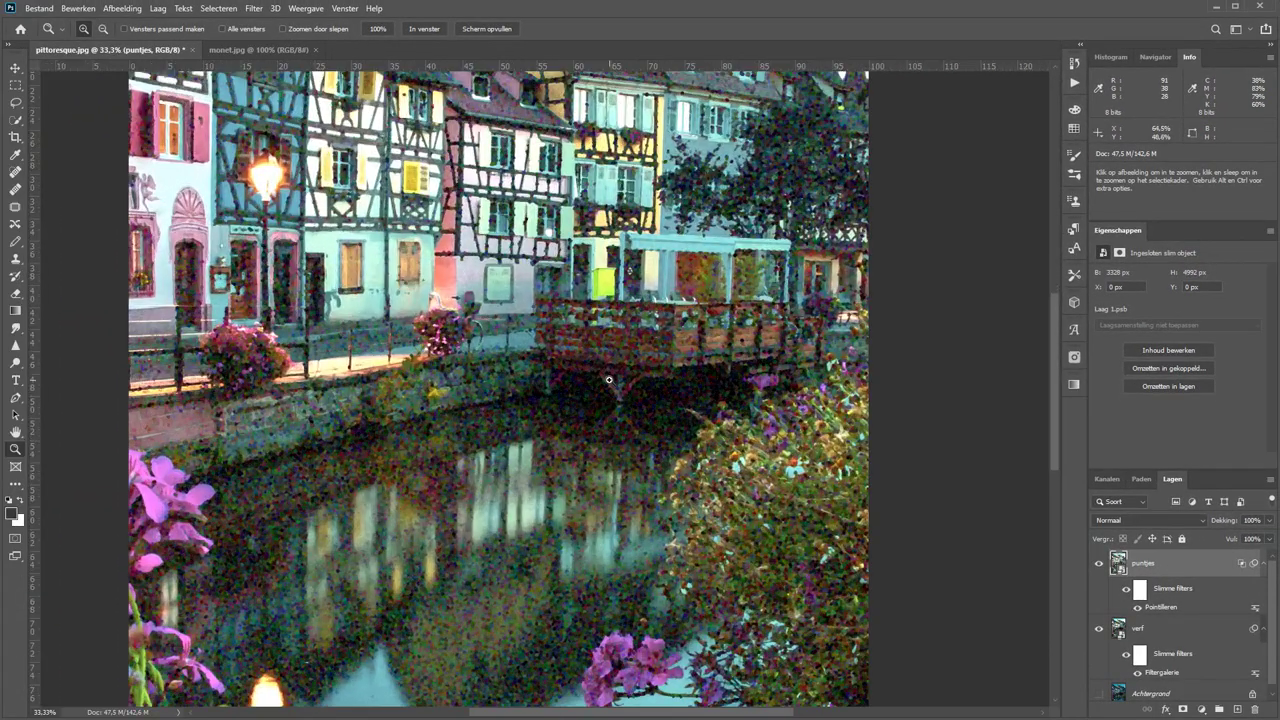
left_click_drag(608, 380, 726, 590)
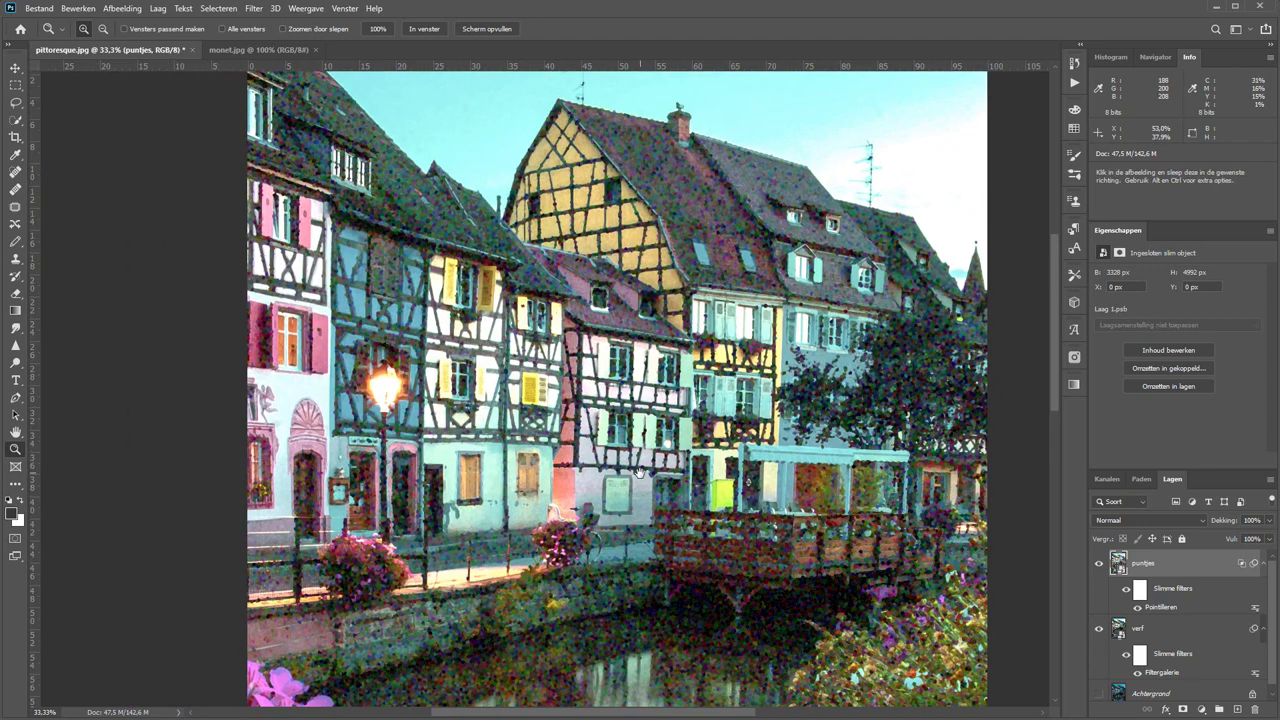
left_click(1201, 710)
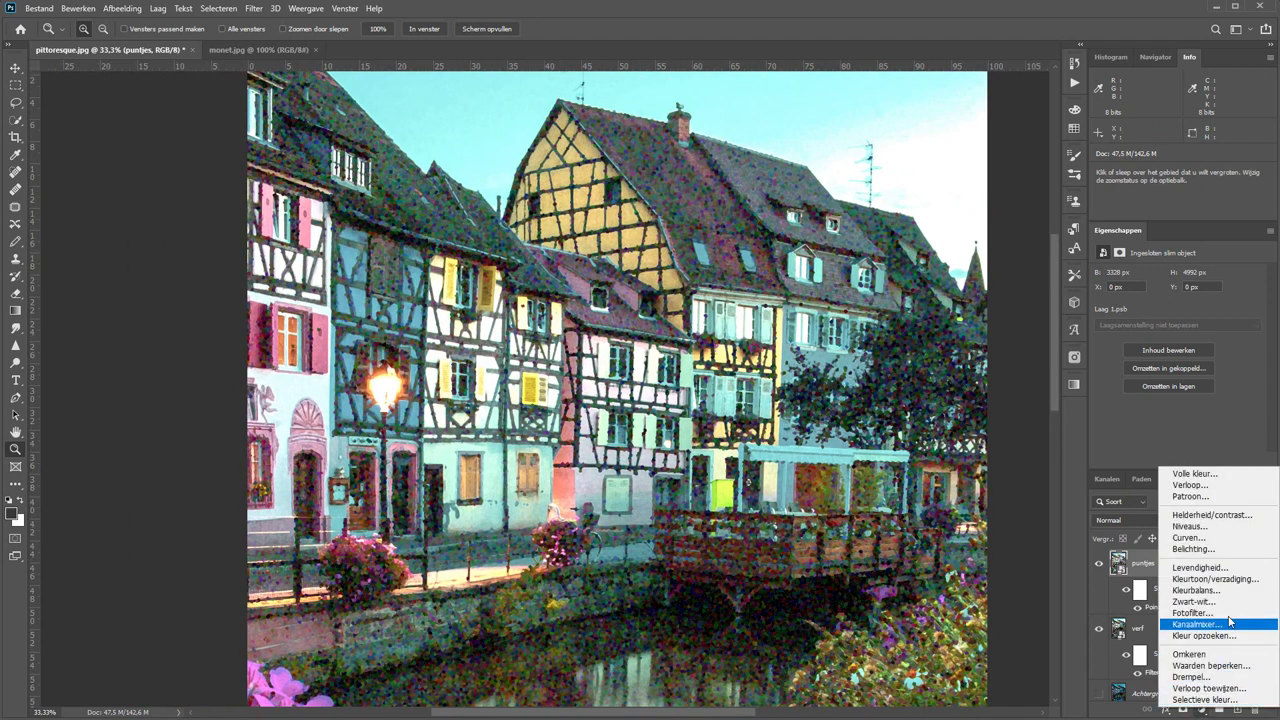
left_click(1200, 567)
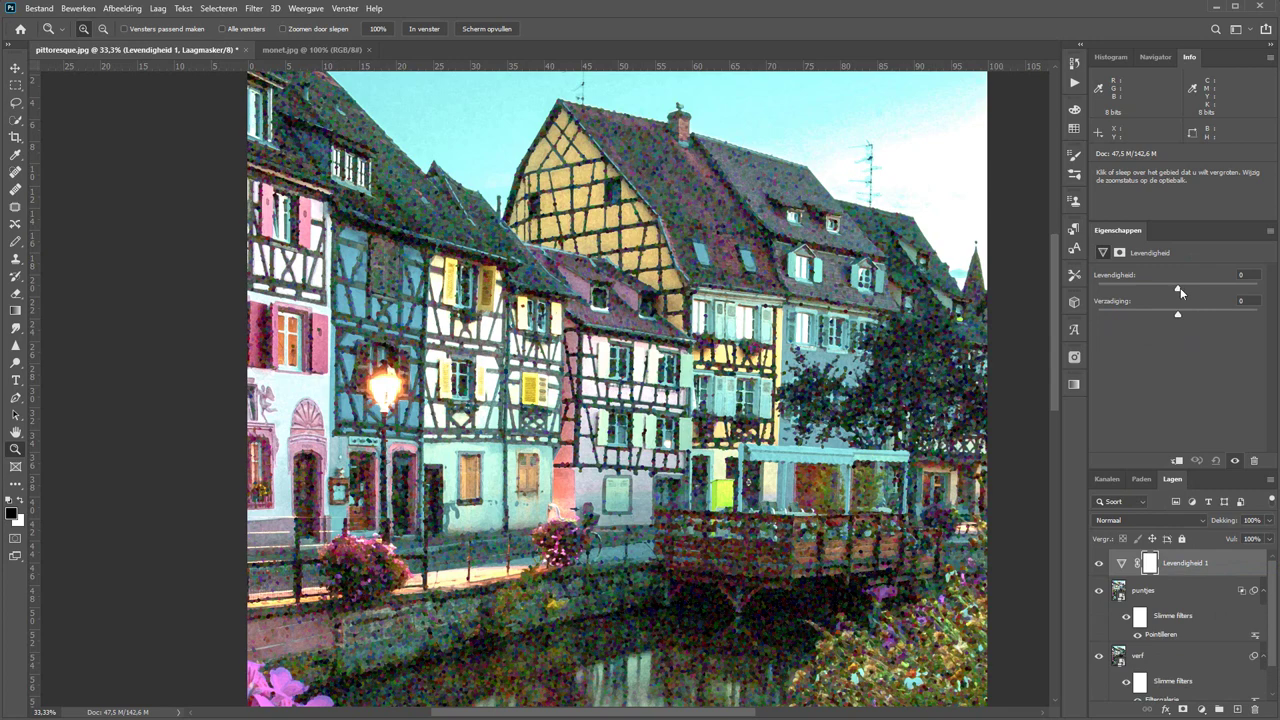
left_click_drag(1178, 287, 1211, 291)
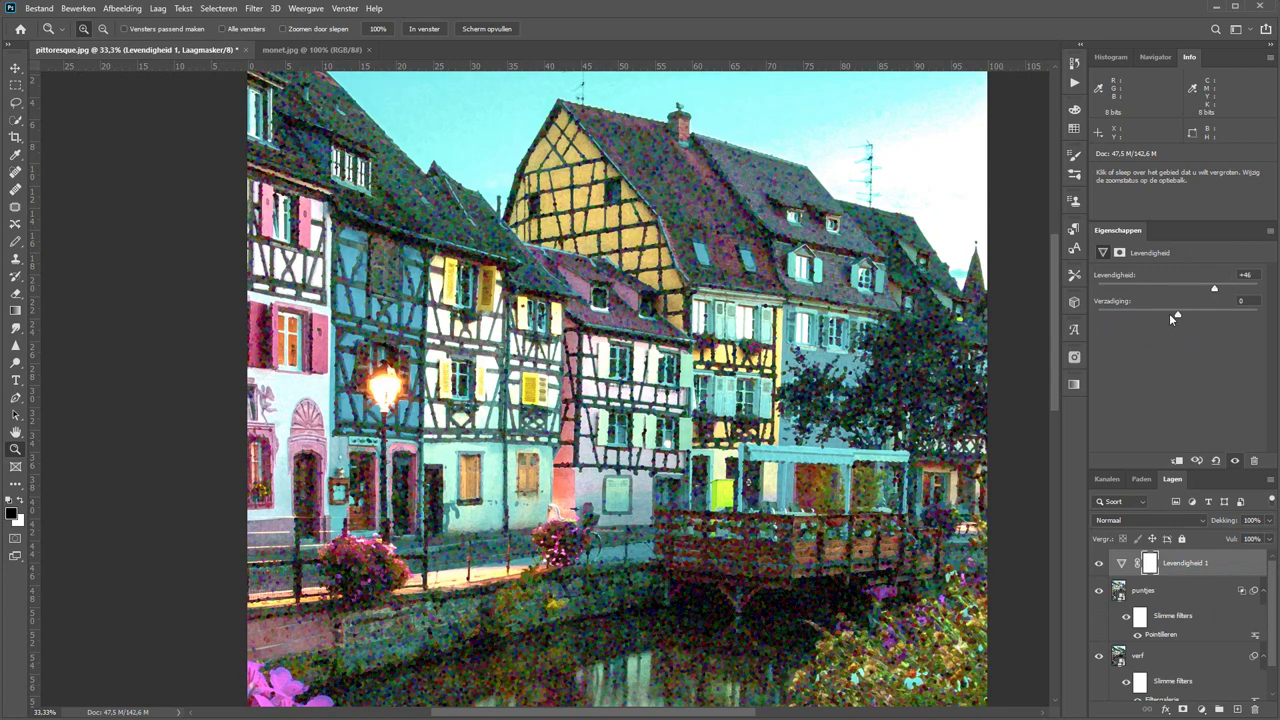
Step: Add a Curves adjustment layer with a raised midpoint to brighten the image
left_click(1186, 709)
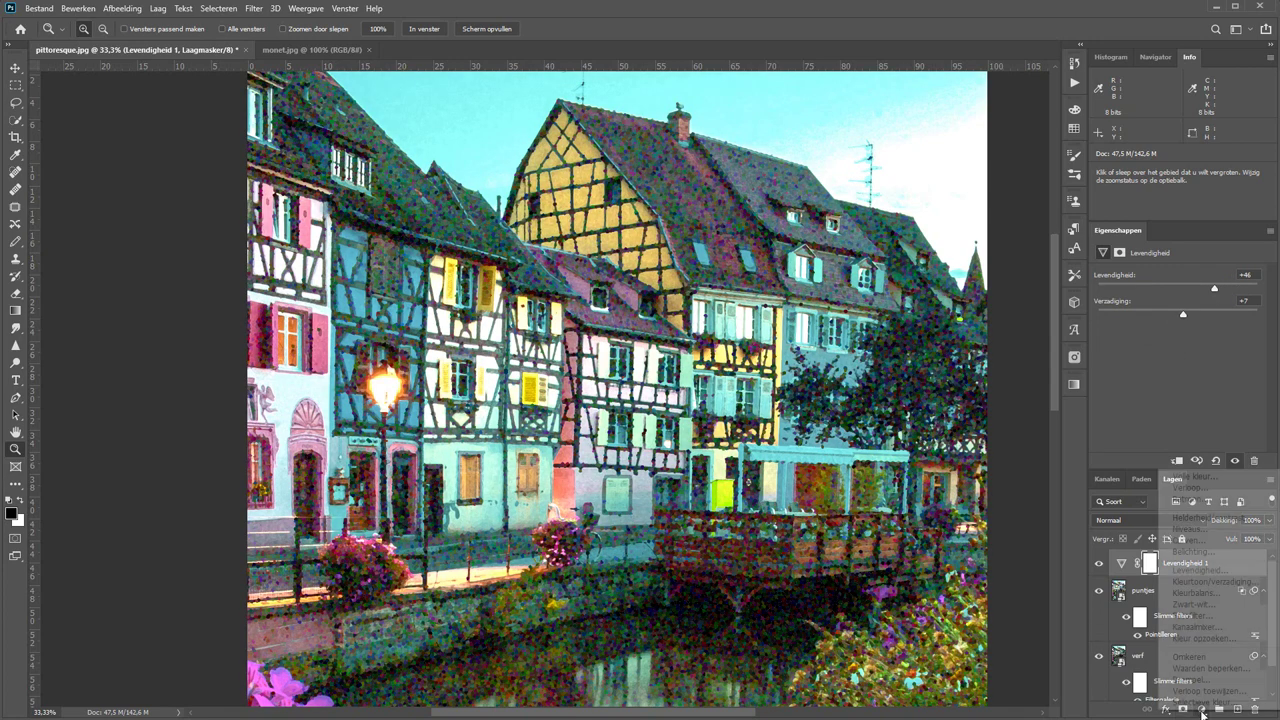
left_click(1180, 550)
left_click_drag(1216, 346, 1216, 343)
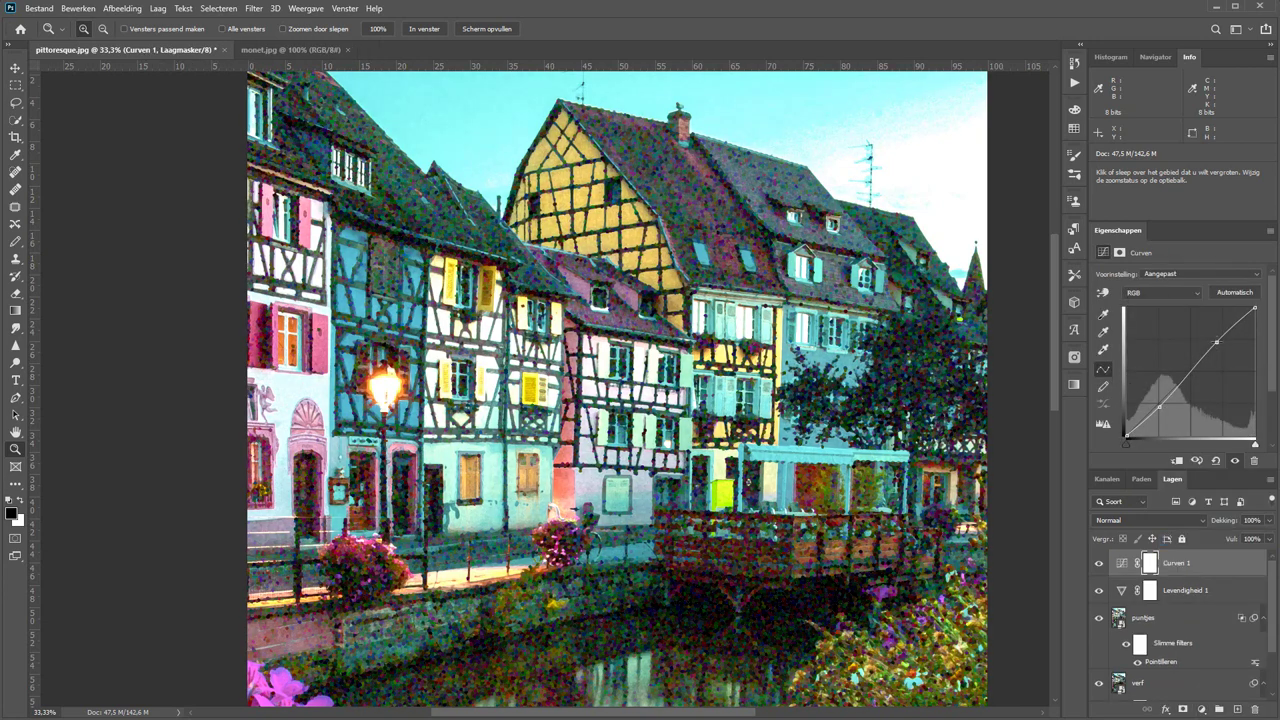
key("ctrl+0")
Step: Add a Hue/Saturation adjustment layer lowering Cyans saturation to -59
left_click(1200, 709)
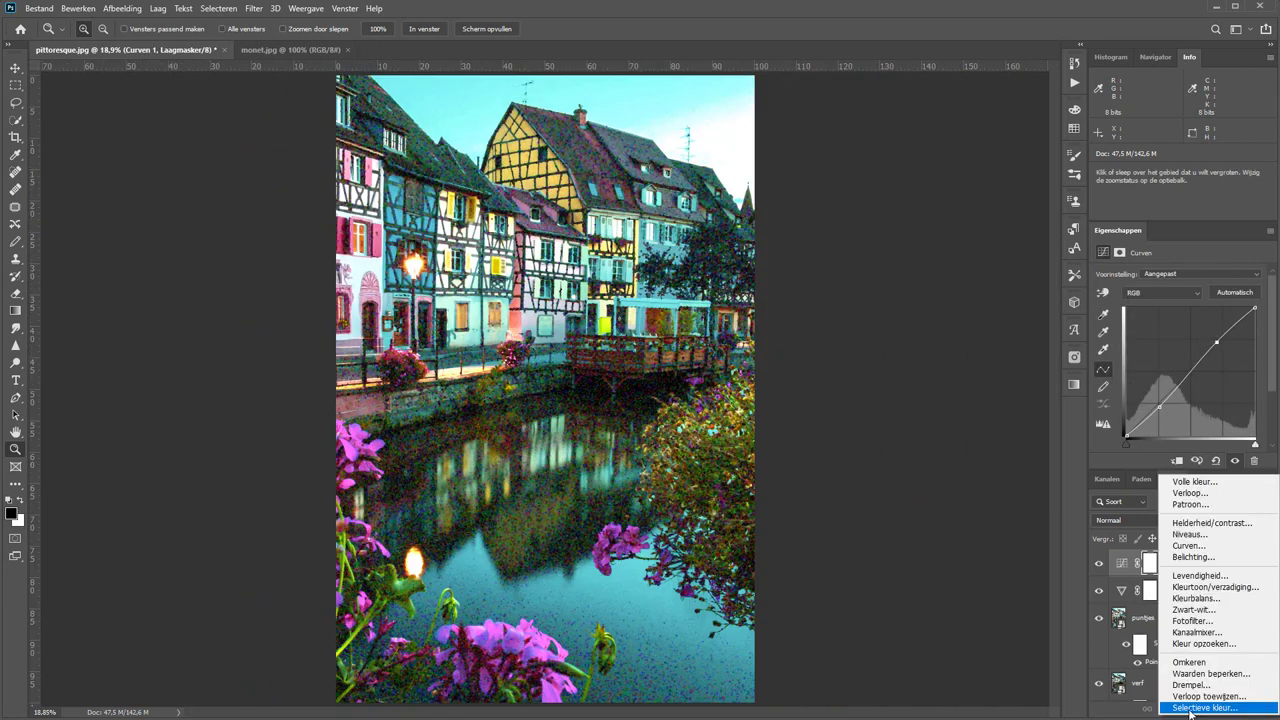
left_click(1220, 587)
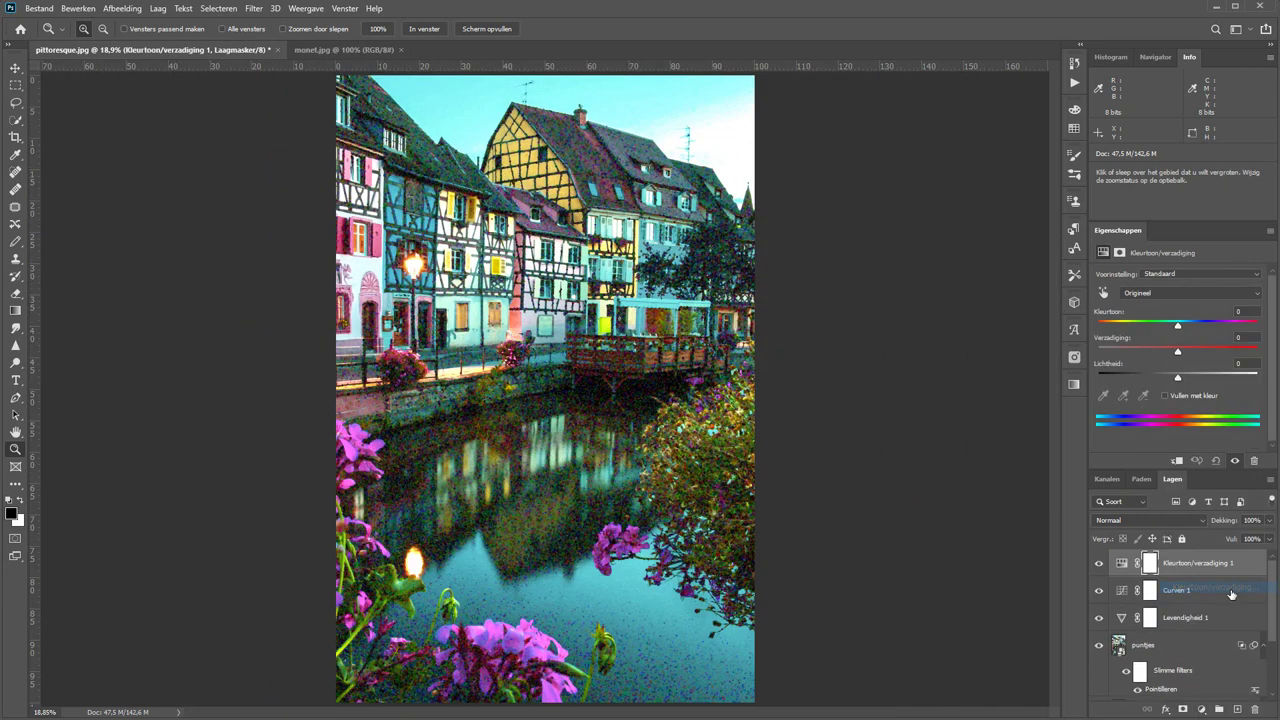
left_click(1160, 292)
left_click(1150, 334)
mouse_move(1177, 352)
left_mouse_down()
mouse_move(1129, 355)
mouse_move(1185, 355)
left_mouse_up()
left_click(1150, 292)
left_click(1154, 308)
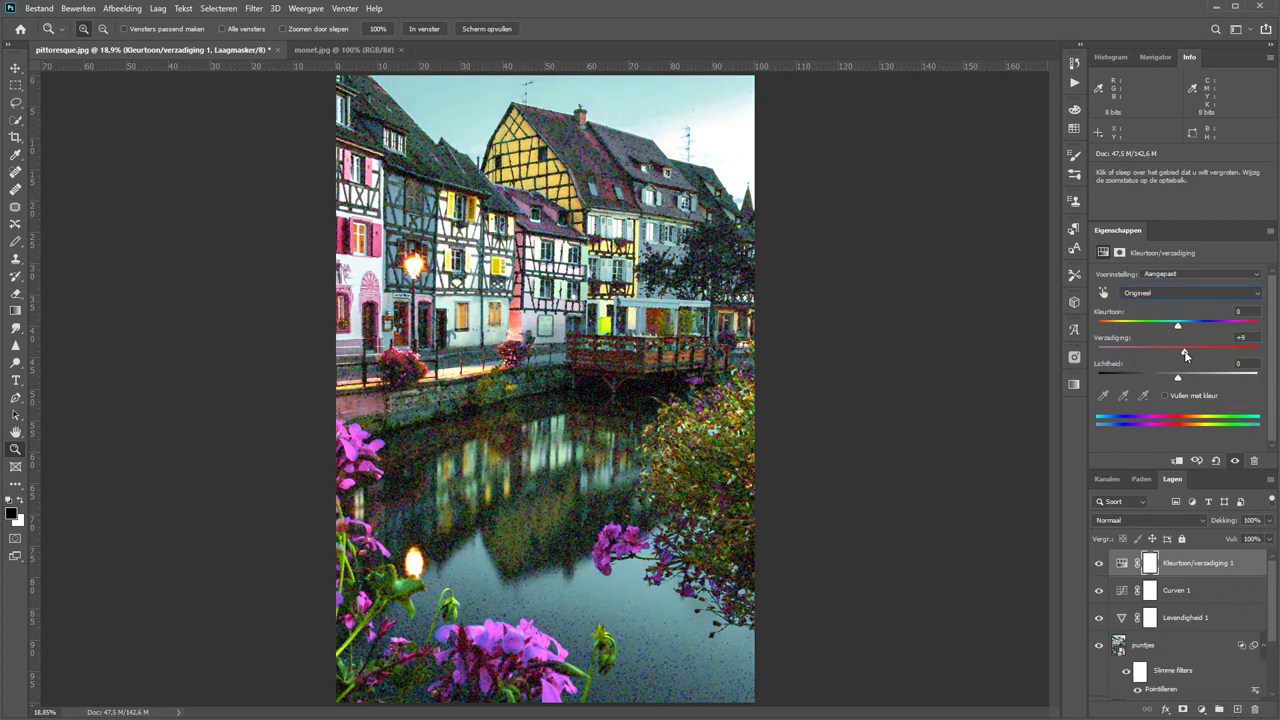
scroll(1173, 650, "down", 1)
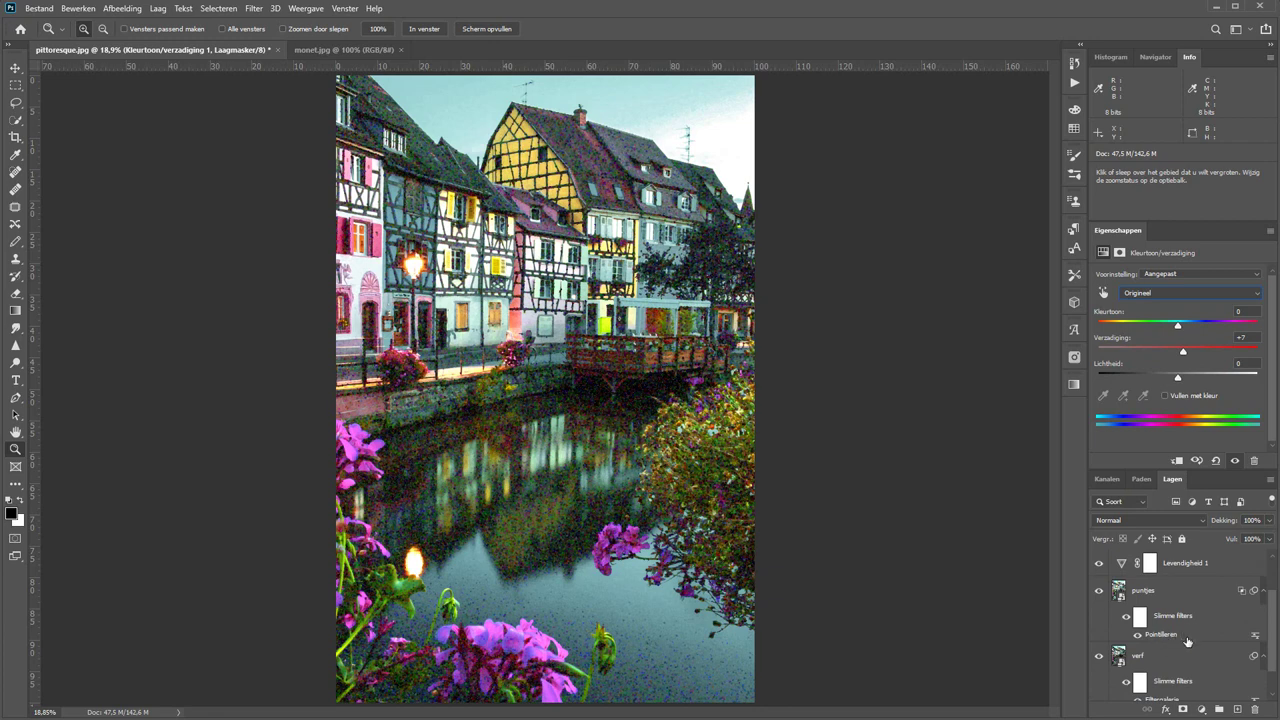
Step: Re-edit the puntjes Pointillize filter, trying cell size 34 before settling on 26
left_click(1189, 642)
double_click(1189, 638)
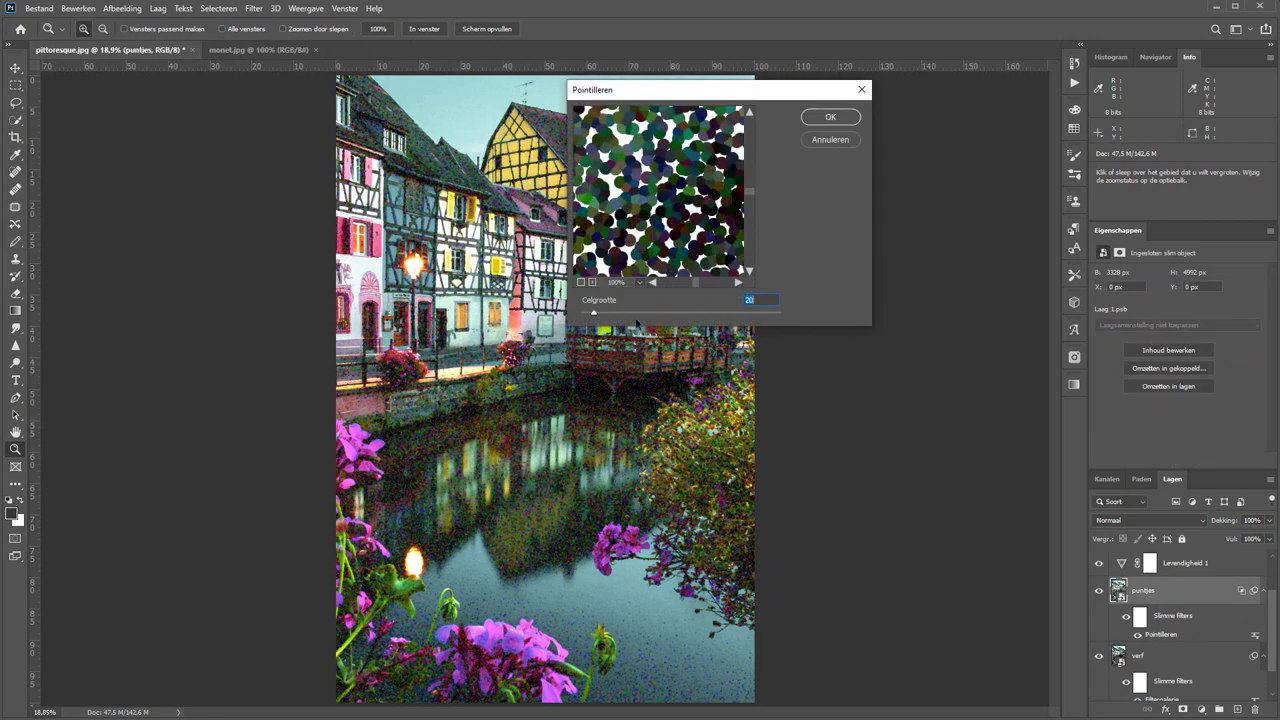
left_click_drag(594, 314, 600, 313)
left_click(841, 120)
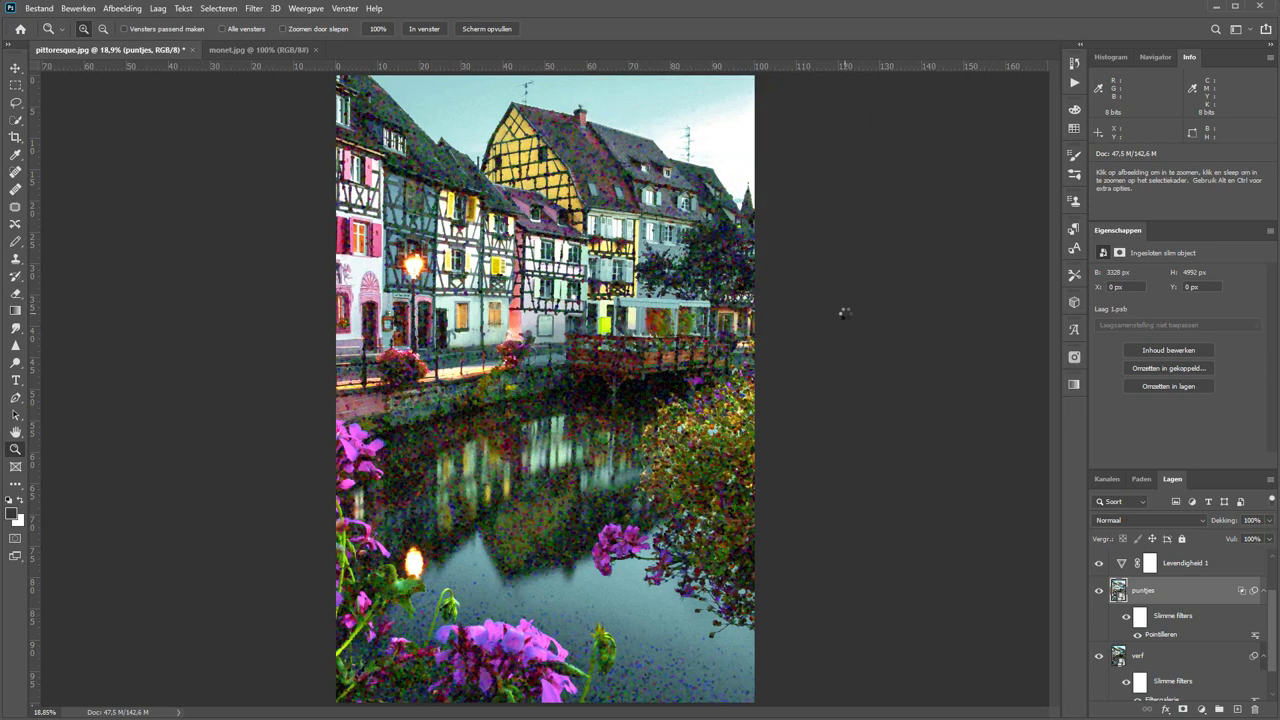
double_click(1206, 641)
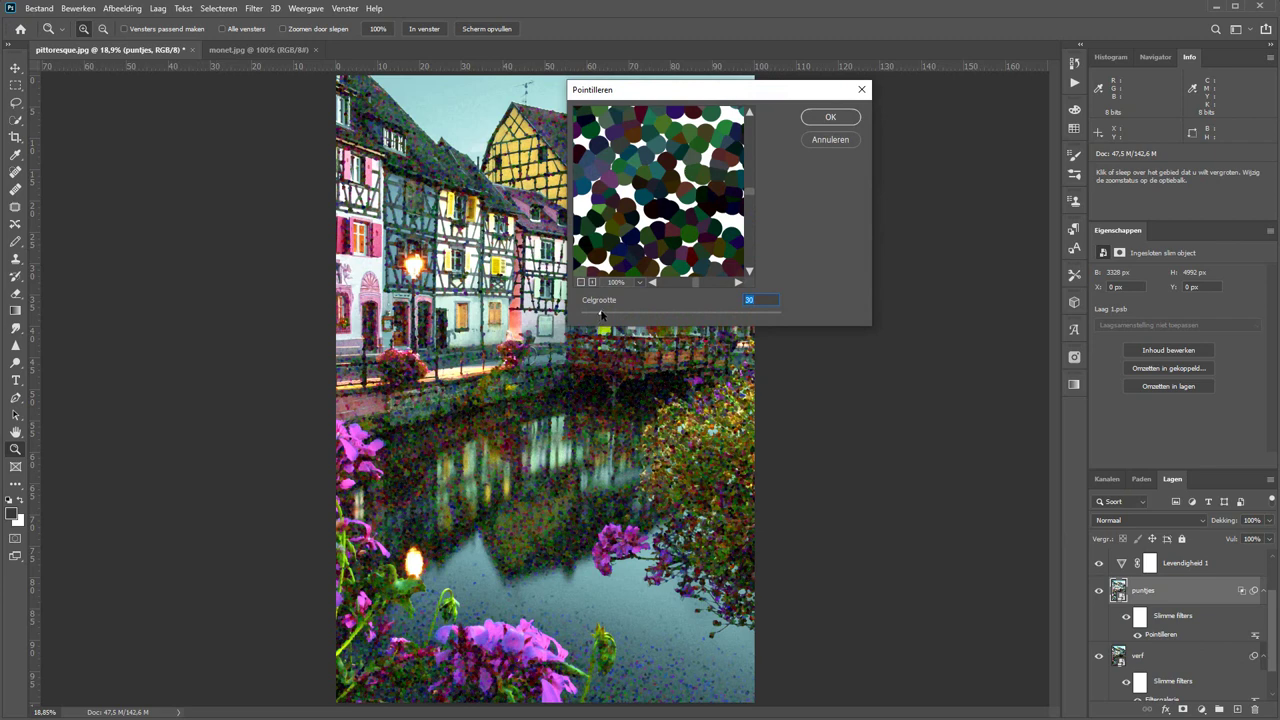
left_click_drag(600, 315, 597, 314)
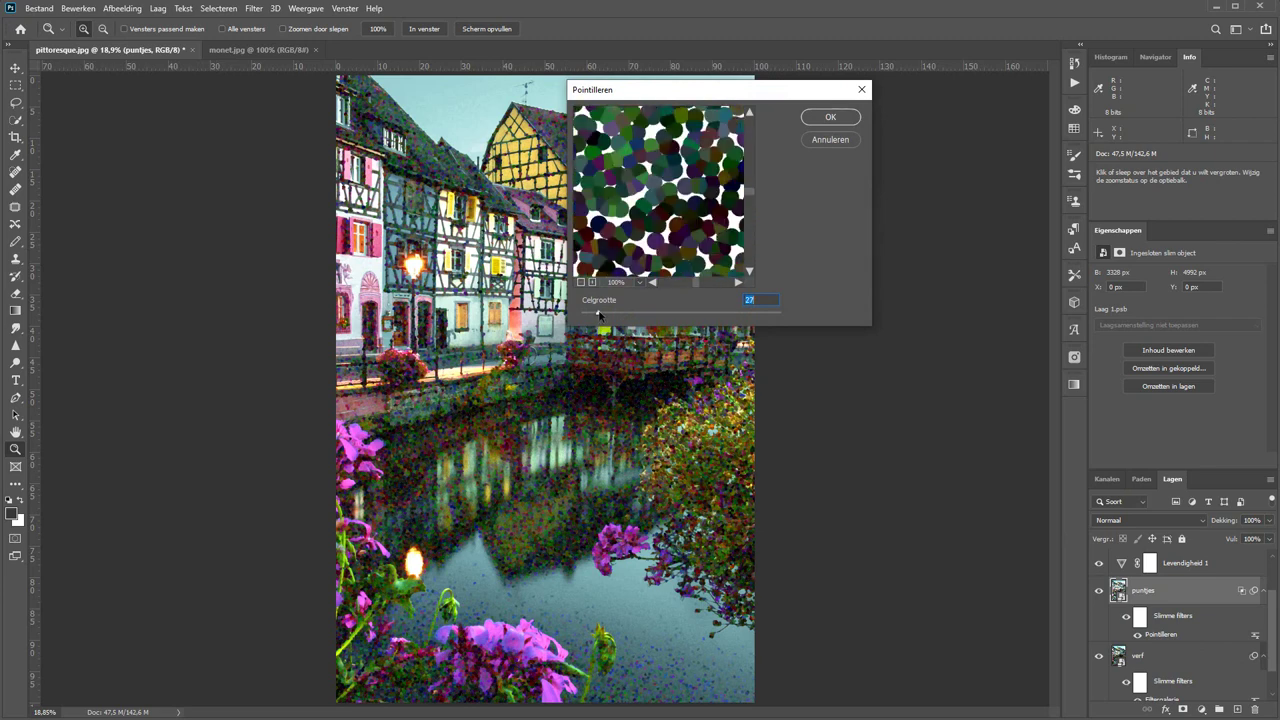
left_click(830, 117)
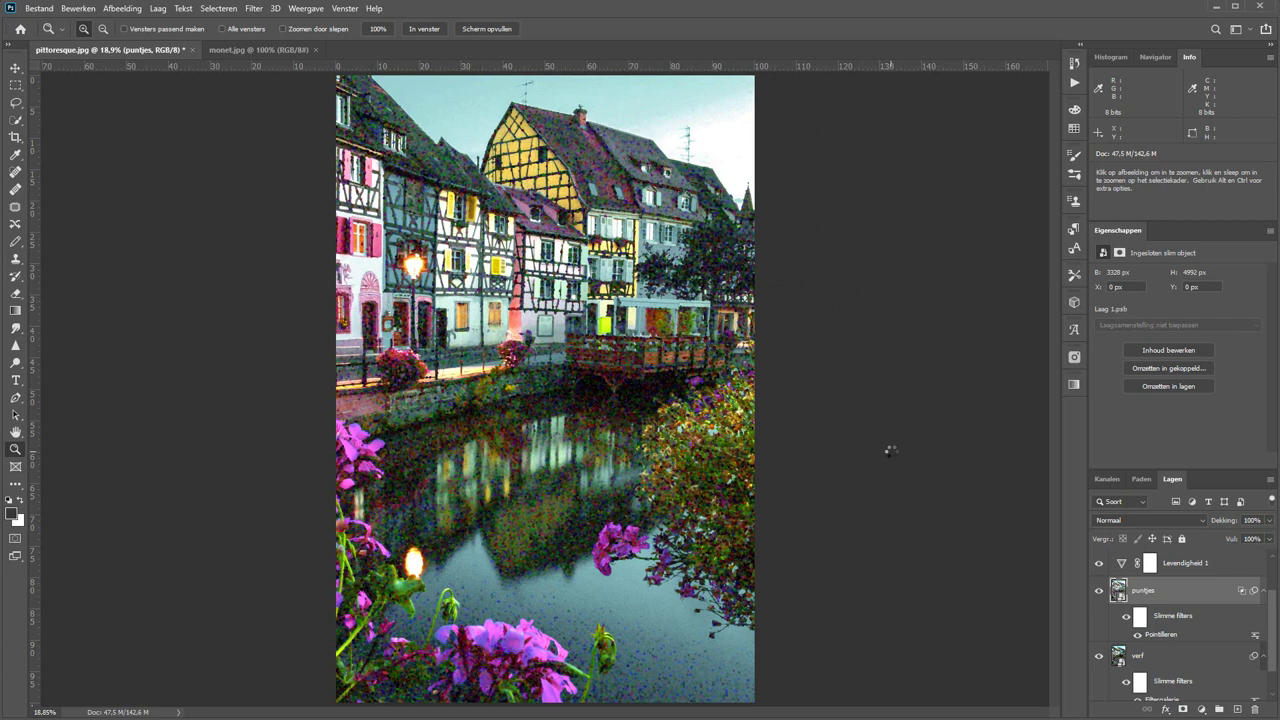
scroll(1150, 620, "down", 2)
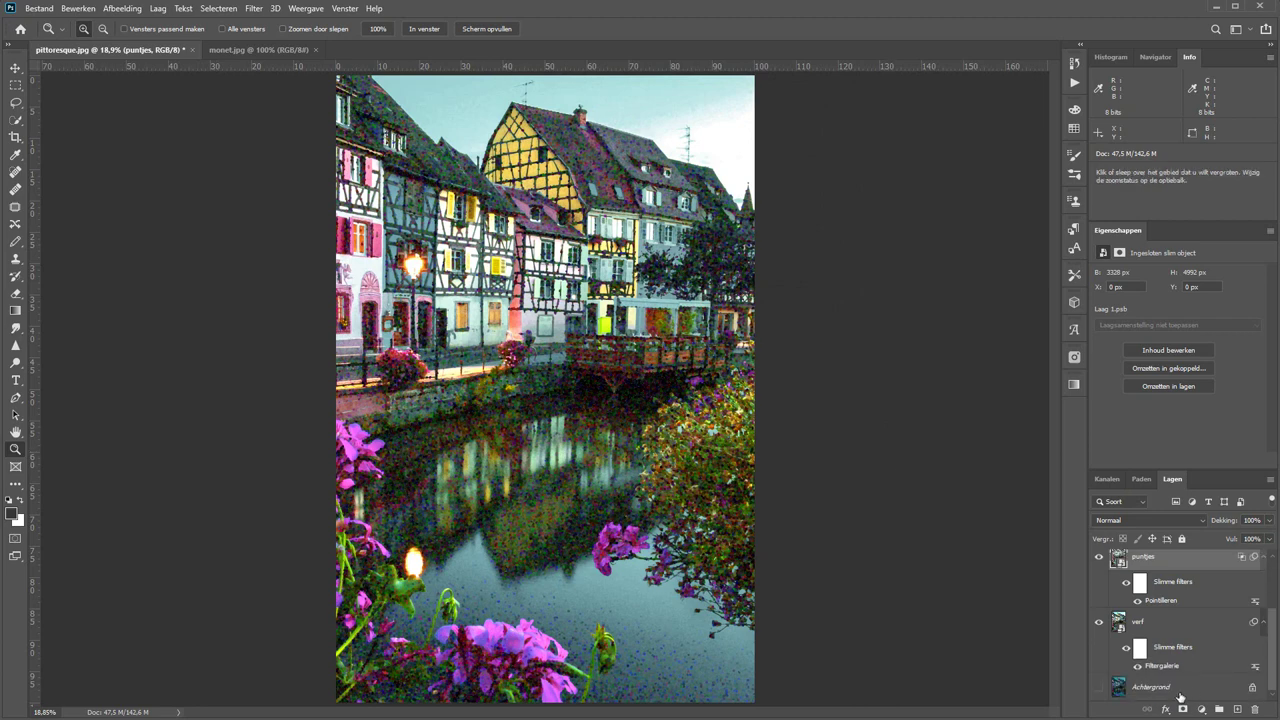
left_click(1100, 690, "alt")
left_click(1100, 690, "alt")
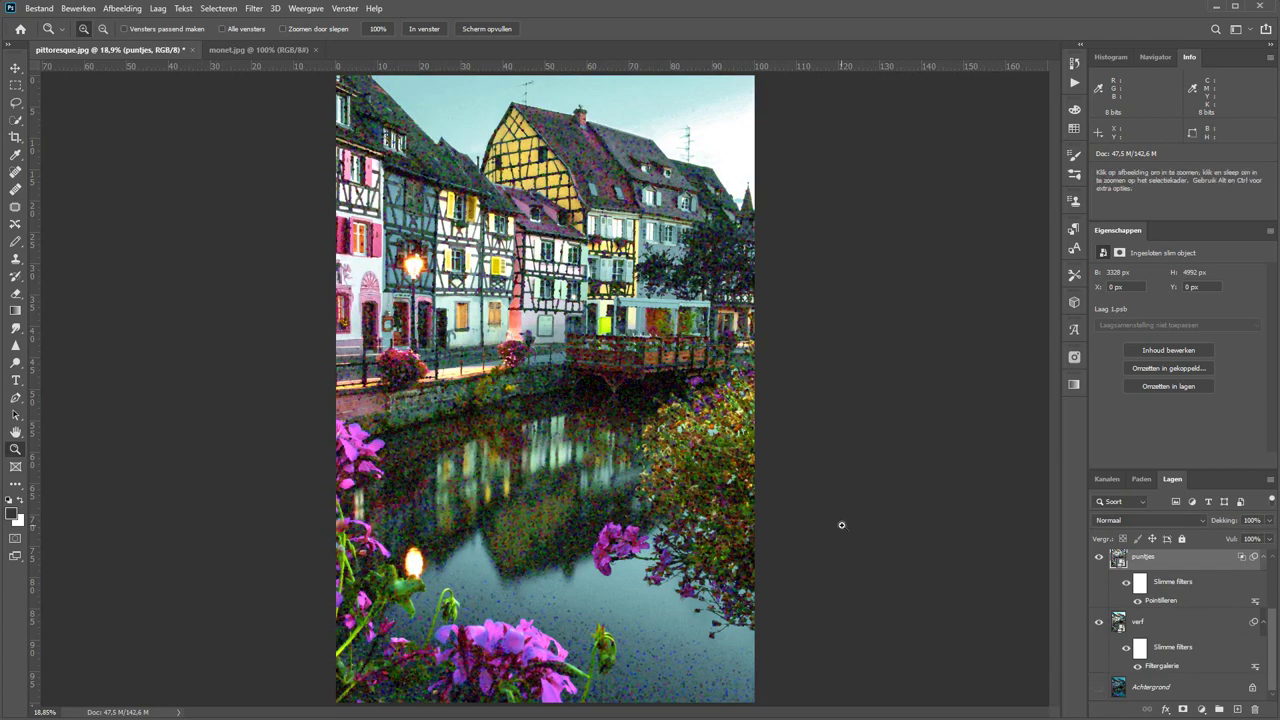
left_click(609, 404)
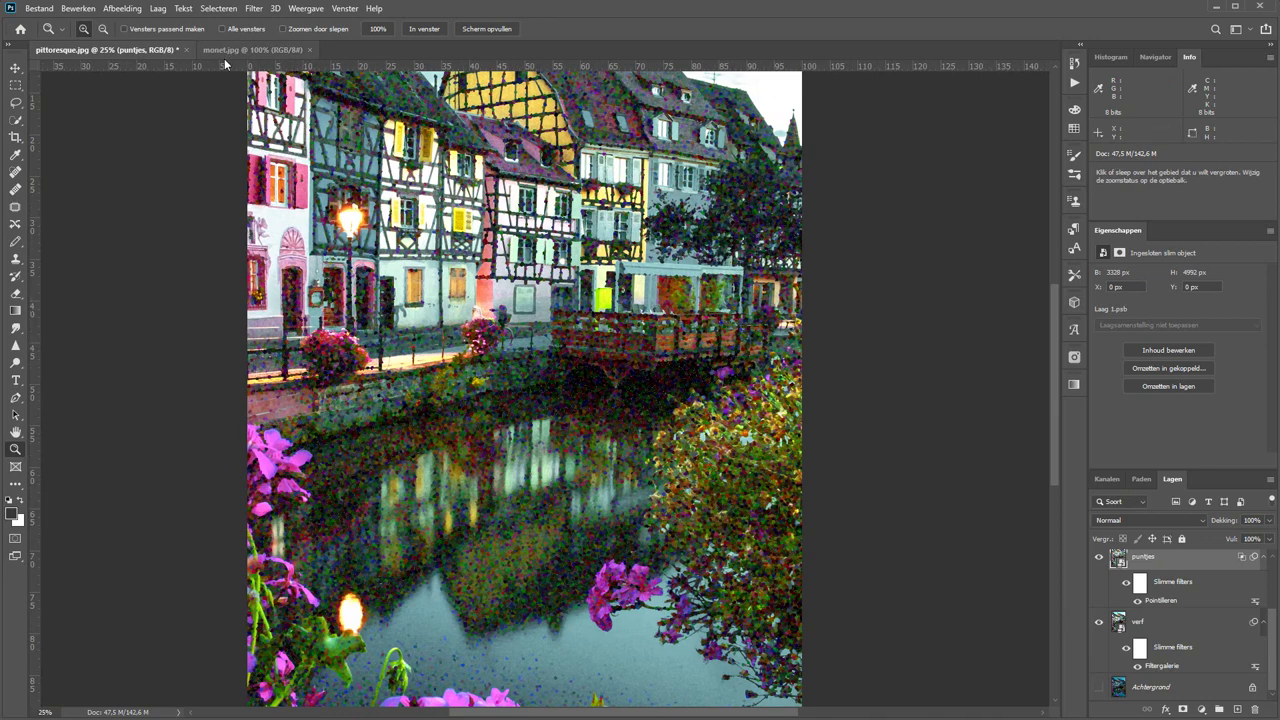
left_click(218, 52)
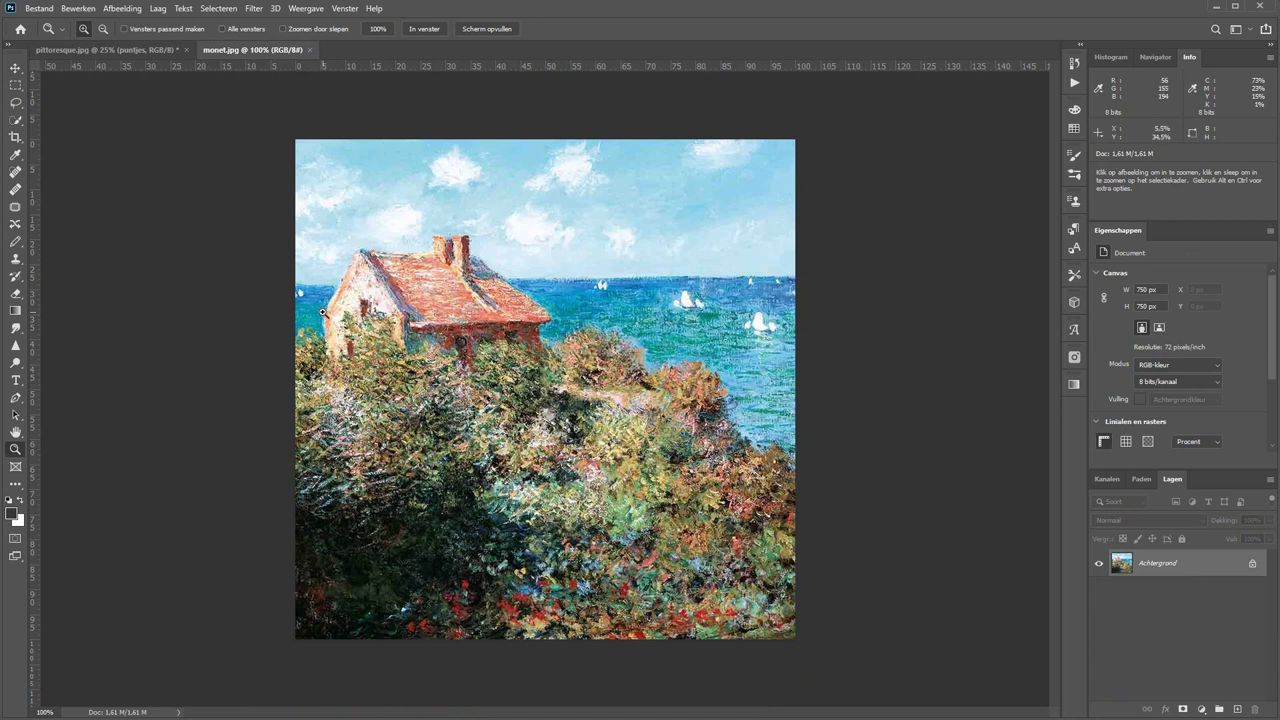
left_click(122, 47)
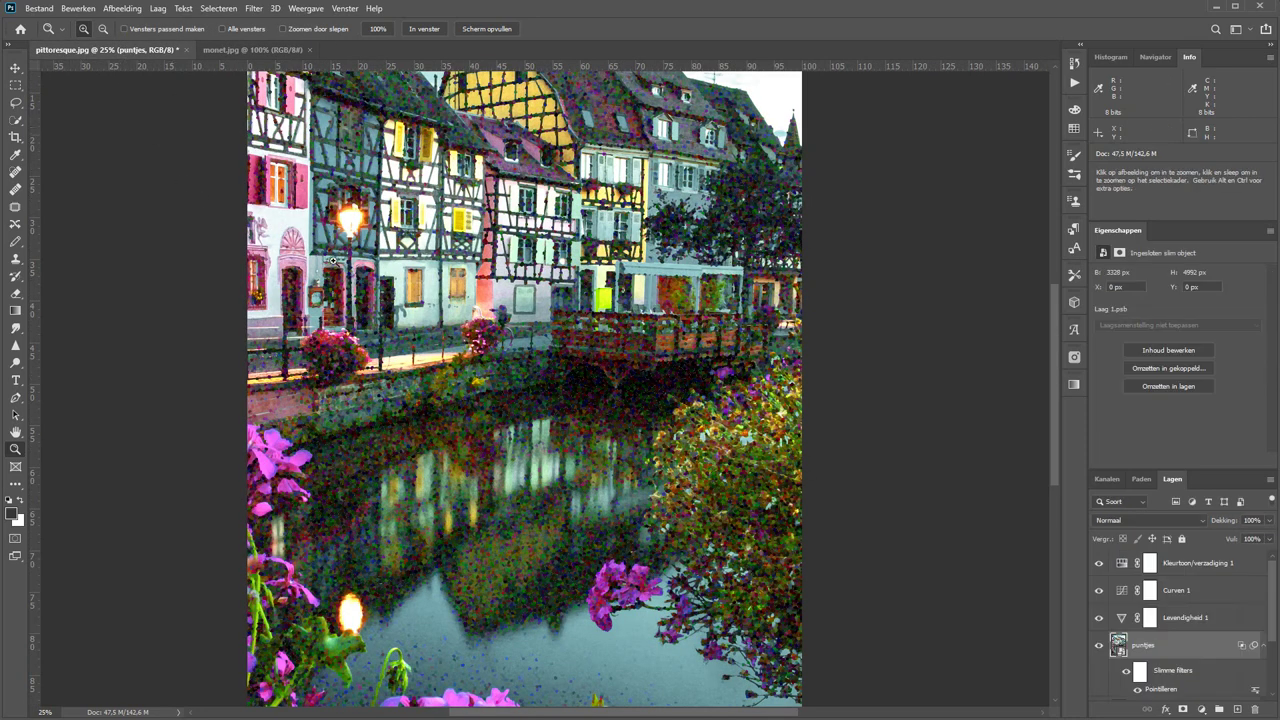
left_click(423, 29)
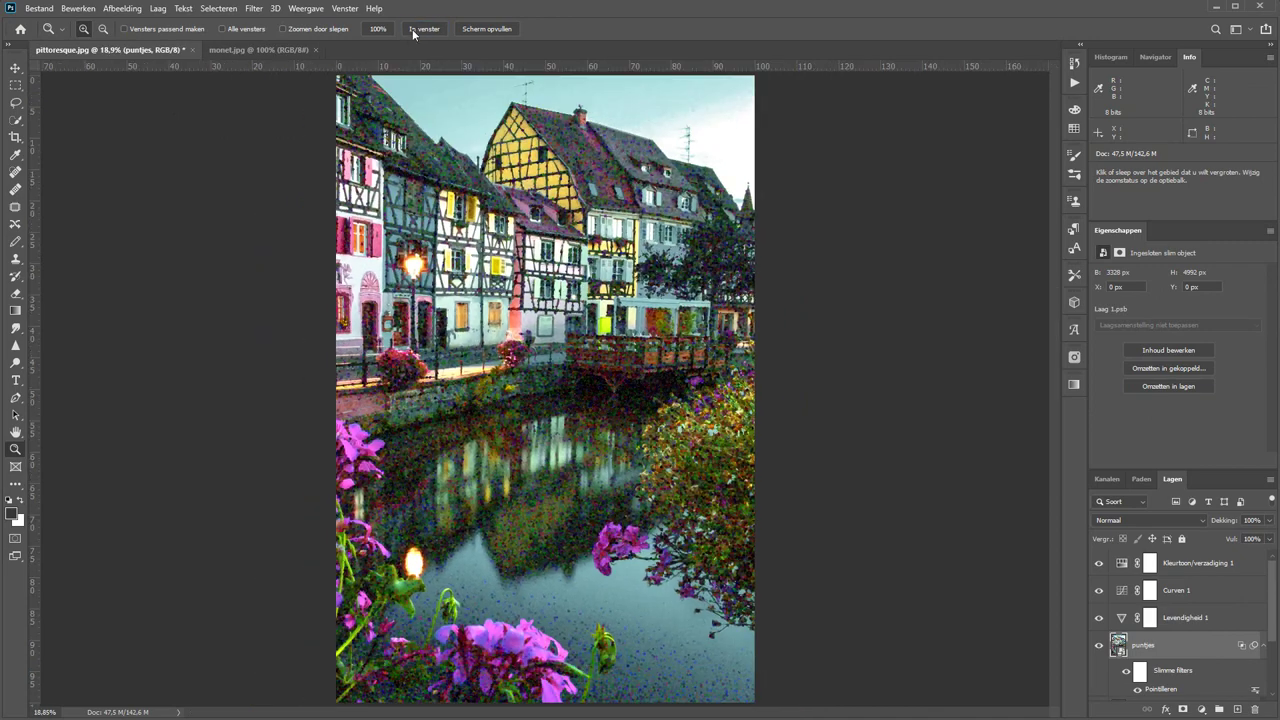